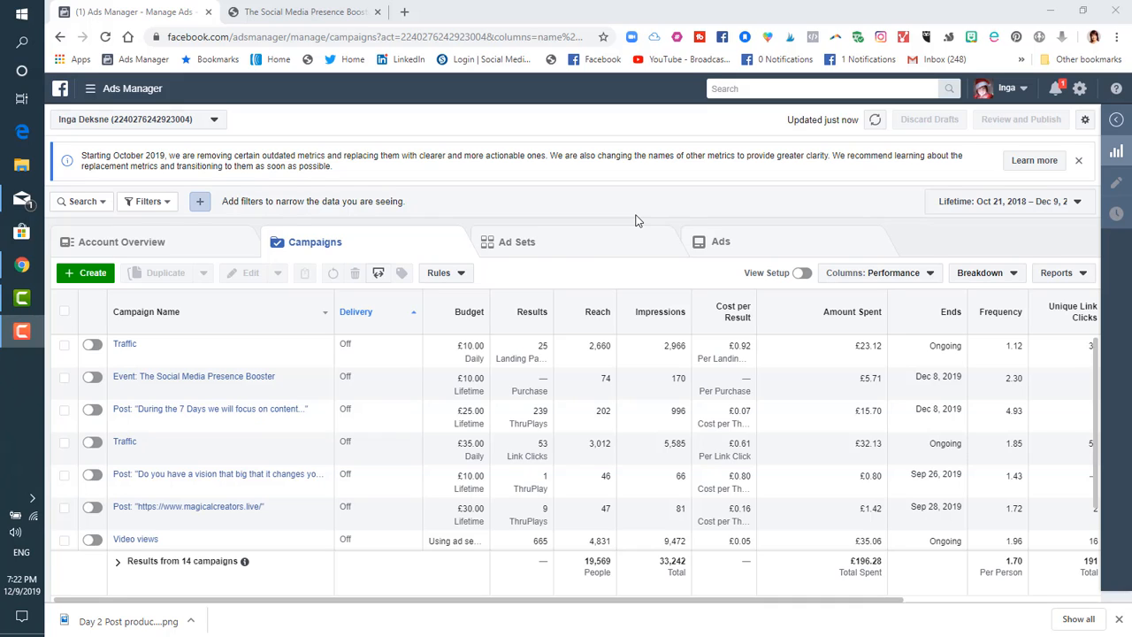
# Step: Create a new campaign and choose Video views as its marketing objective
pyautogui.click(95, 276)
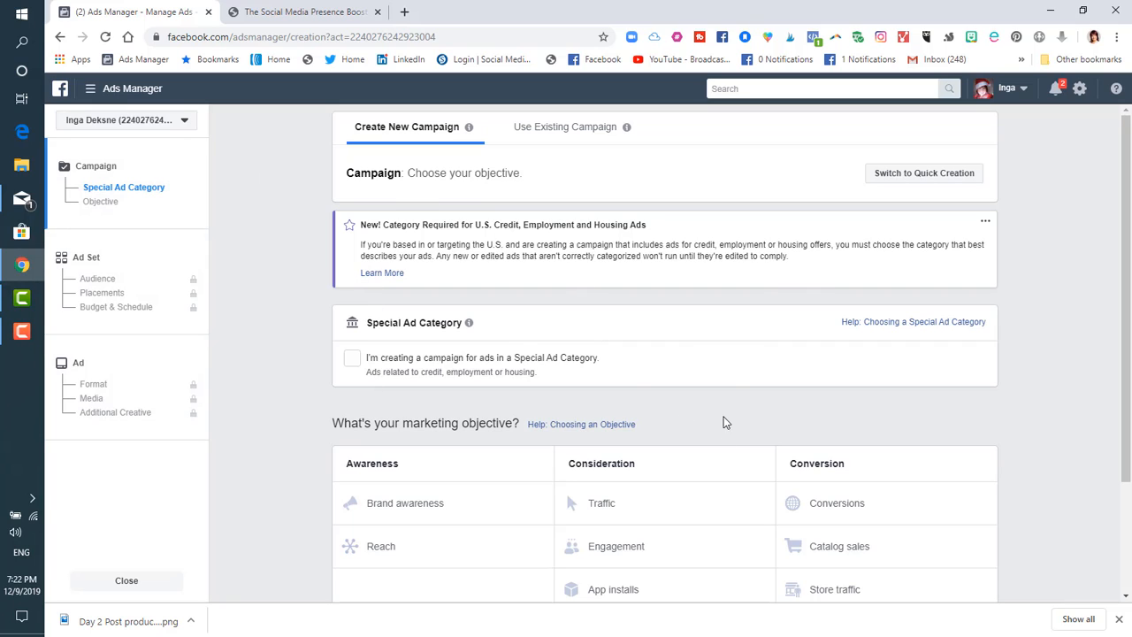
pyautogui.scroll(-1, 721, 433)
pyautogui.scroll(-1, 721, 428)
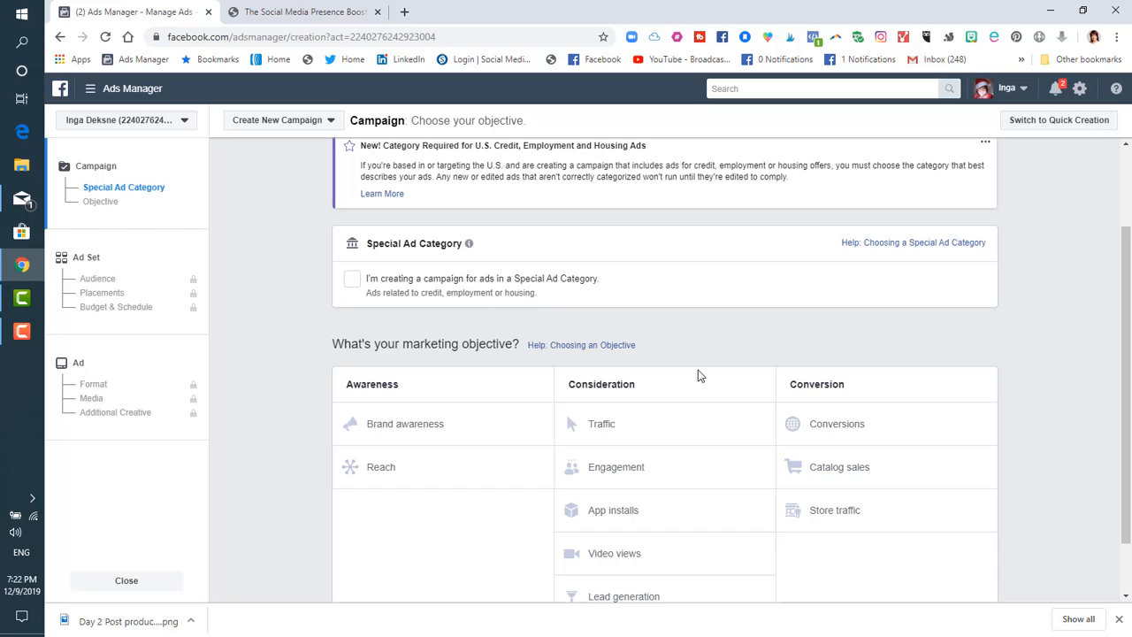
pyautogui.scroll(-1, 698, 371)
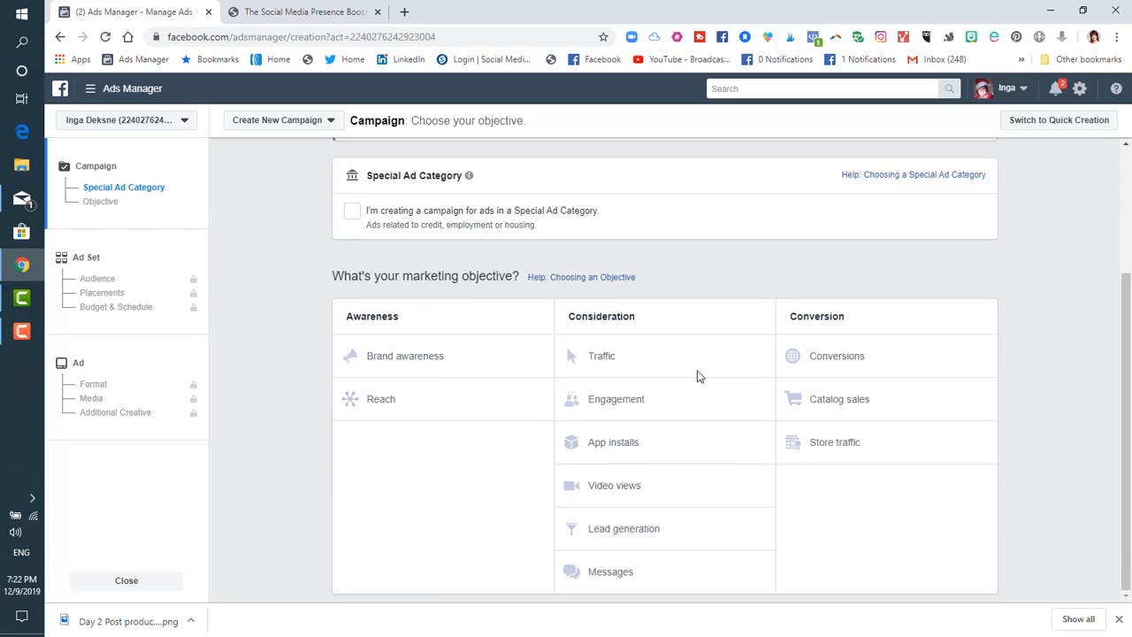
pyautogui.click(608, 489)
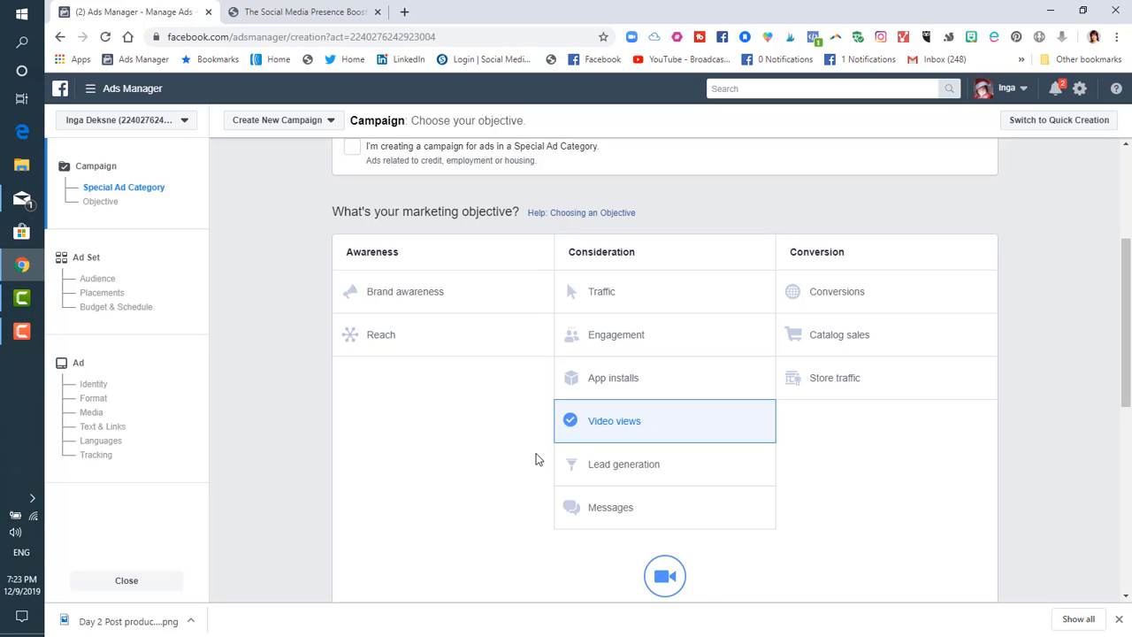
# Step: Name the campaign "Video views Challenge Day1"
pyautogui.scroll(-3, 539, 460)
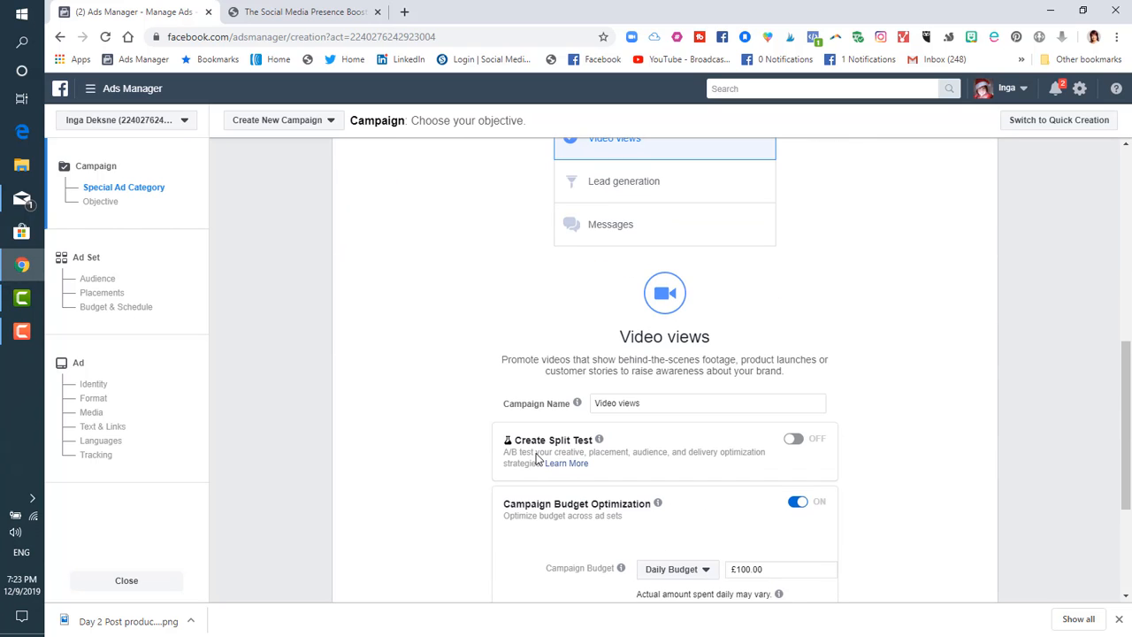
pyautogui.click(672, 404)
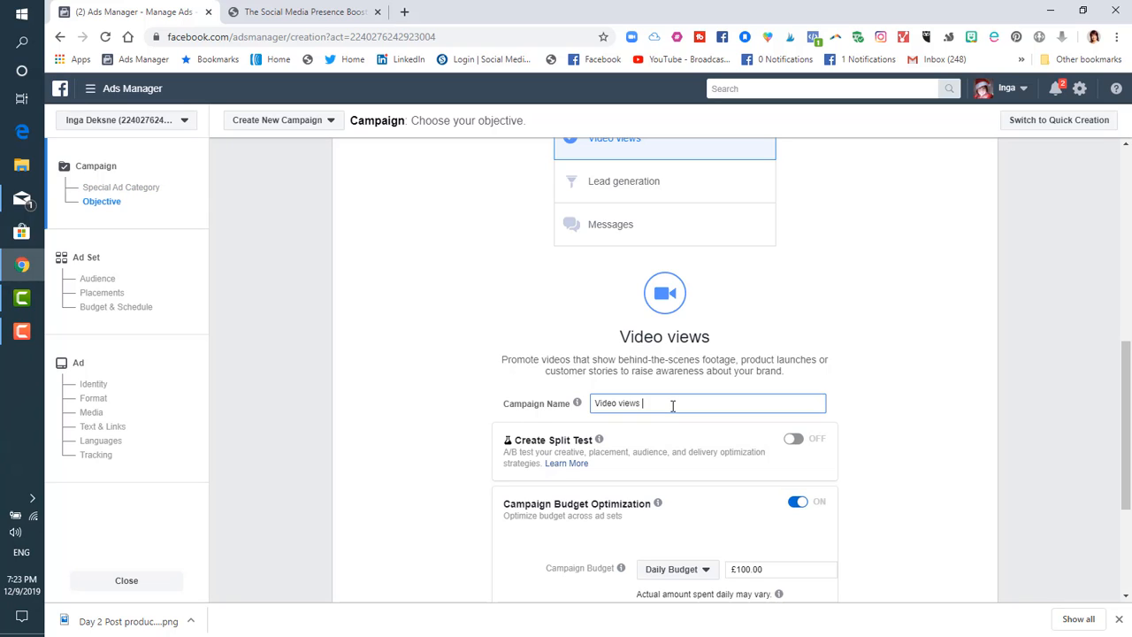
pyautogui.write('Challenge Day1')
# Step: Set the campaign's daily budget to £5.00 and continue to the ad set settings
pyautogui.scroll(-2, 439, 386)
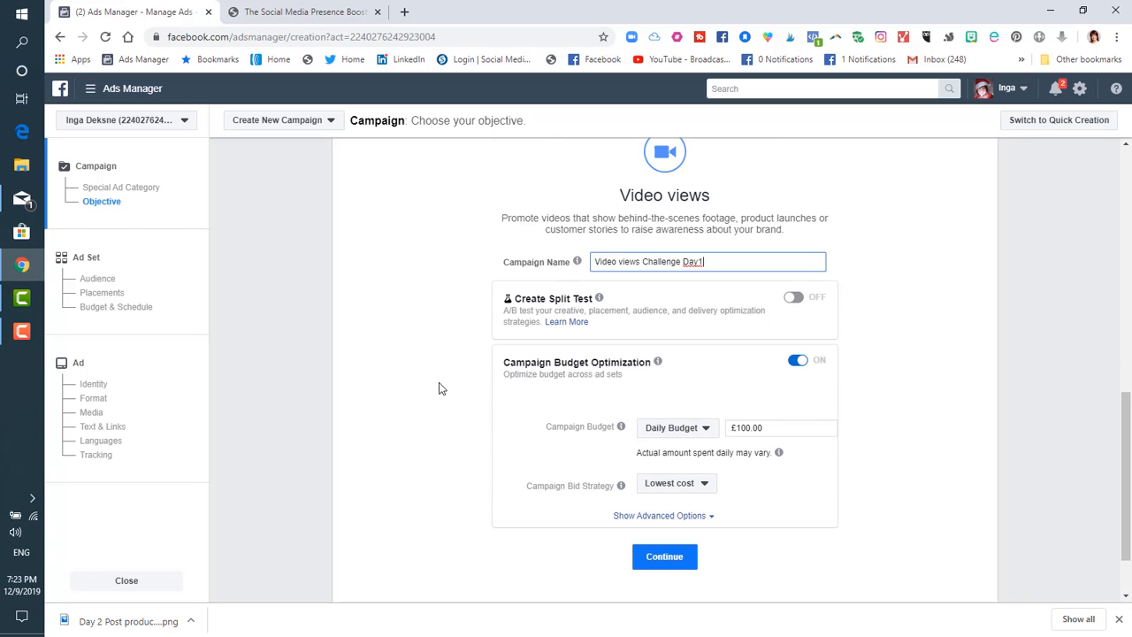
pyautogui.click(748, 428)
pyautogui.press('BackSpace')
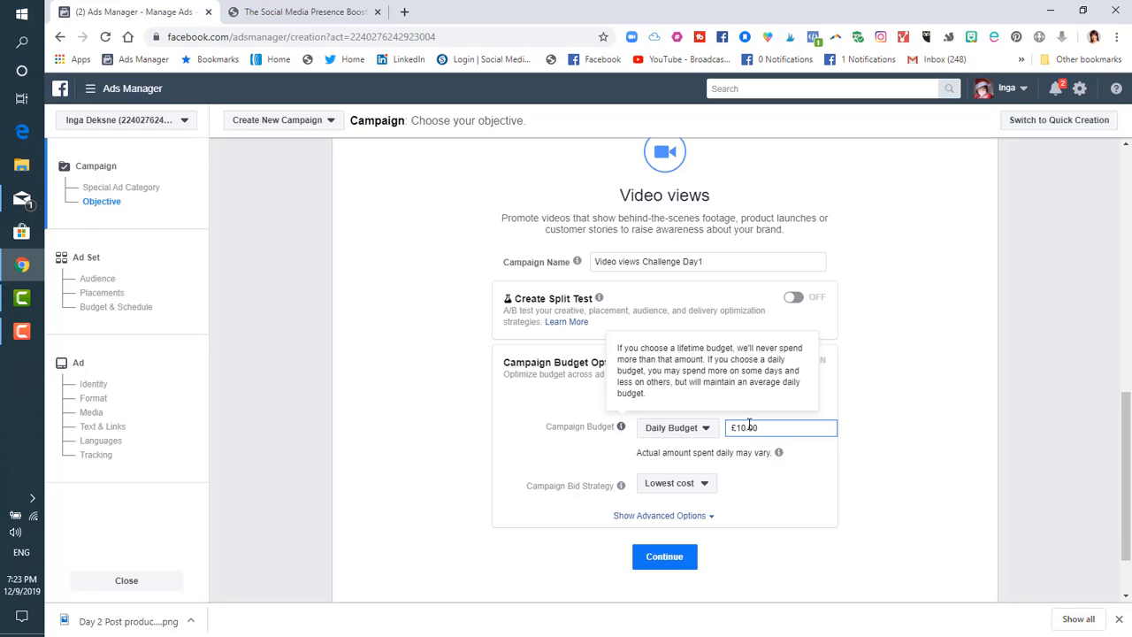
pyautogui.moveTo(745, 427); pyautogui.dragTo(739, 428)
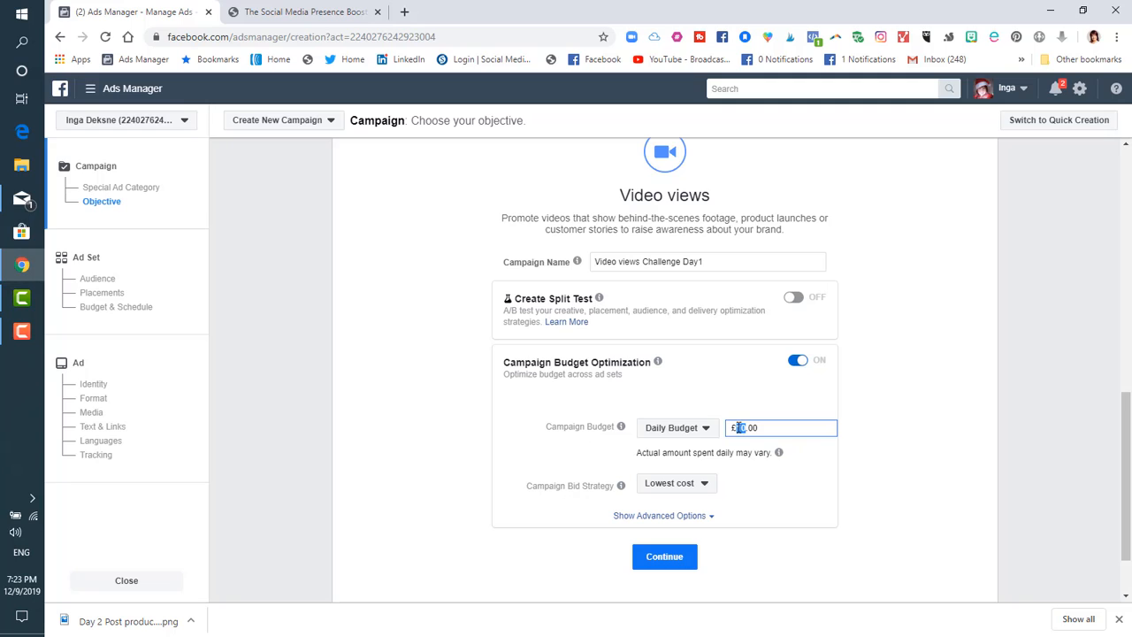
pyautogui.write('5')
pyautogui.click(440, 436)
pyautogui.scroll(1, 725, 451)
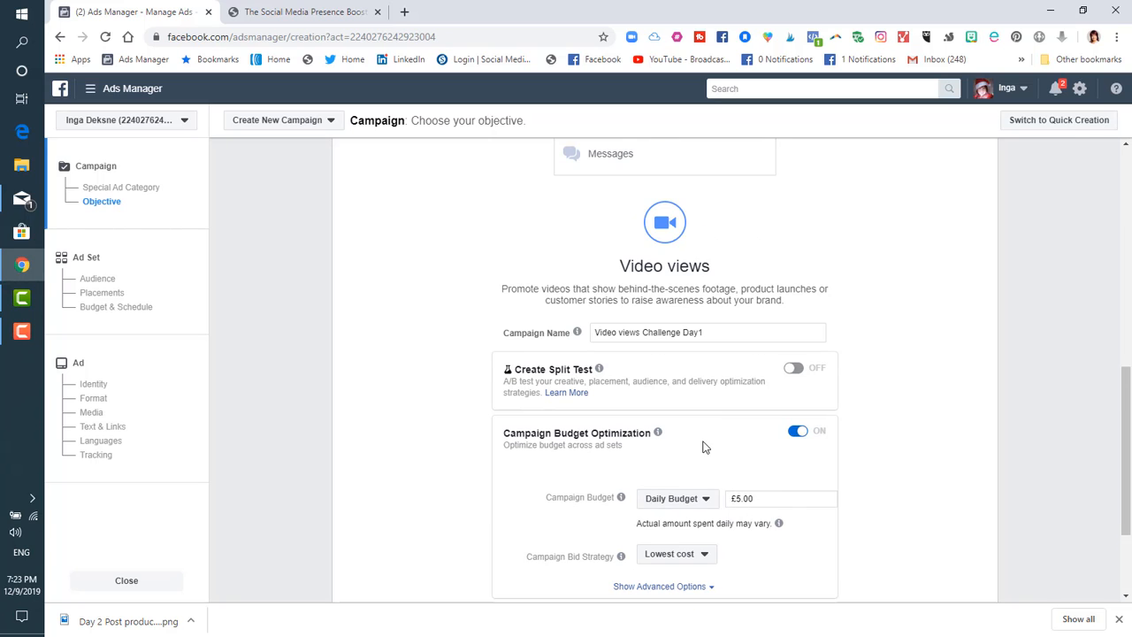
pyautogui.scroll(-2, 715, 415)
pyautogui.click(678, 488)
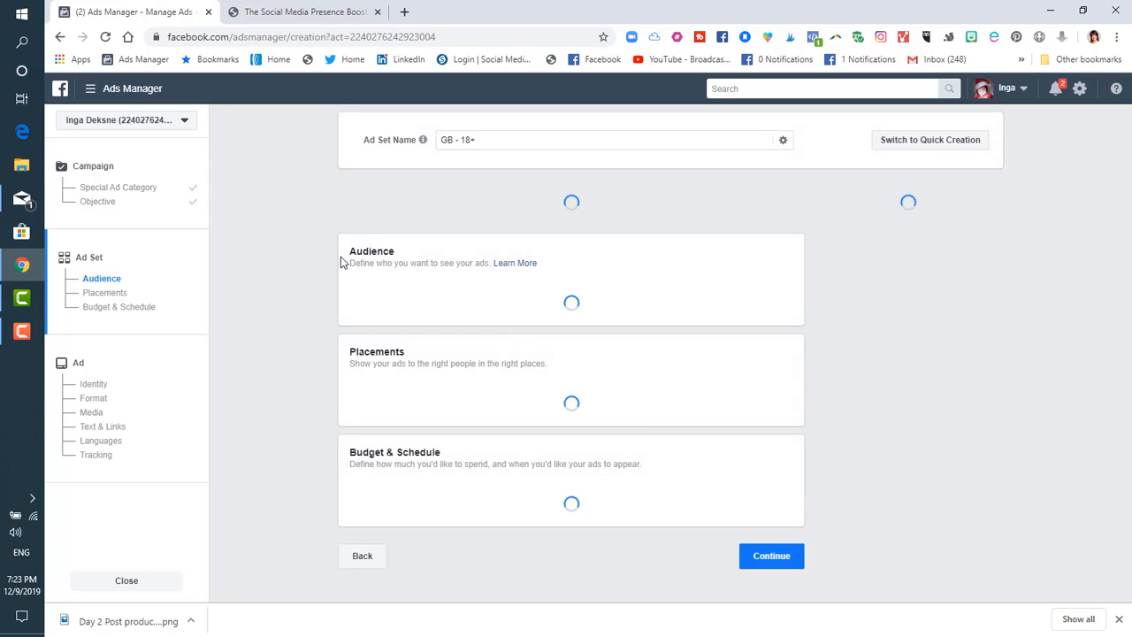
# Step: Rename the ad set "Challenge Day 1"
pyautogui.doubleClick(471, 139)
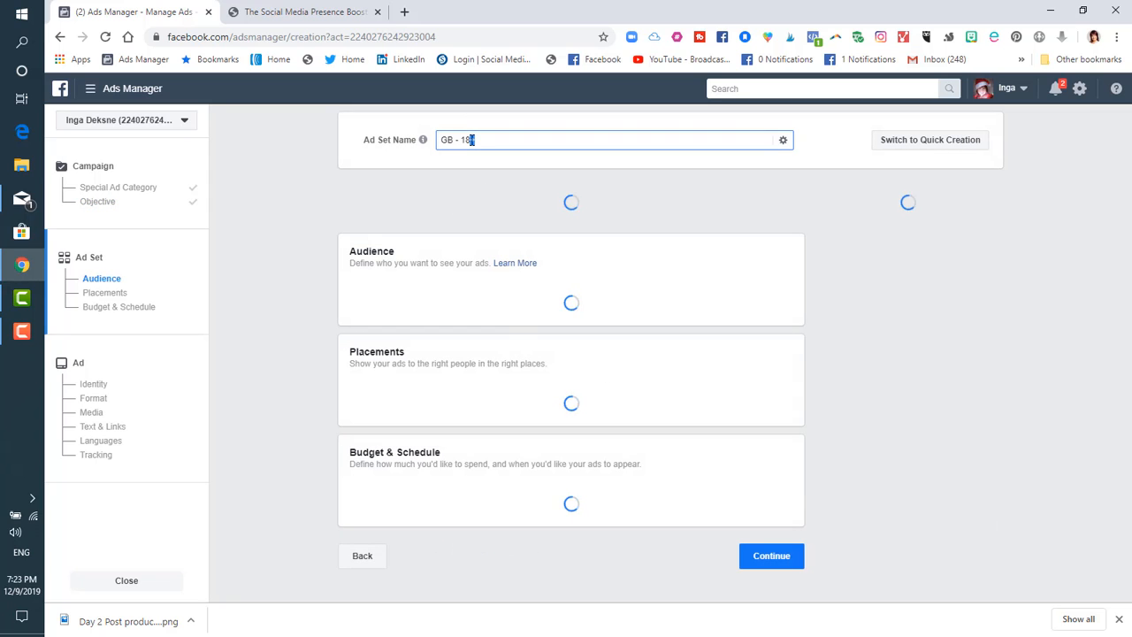
pyautogui.tripleClick(478, 140)
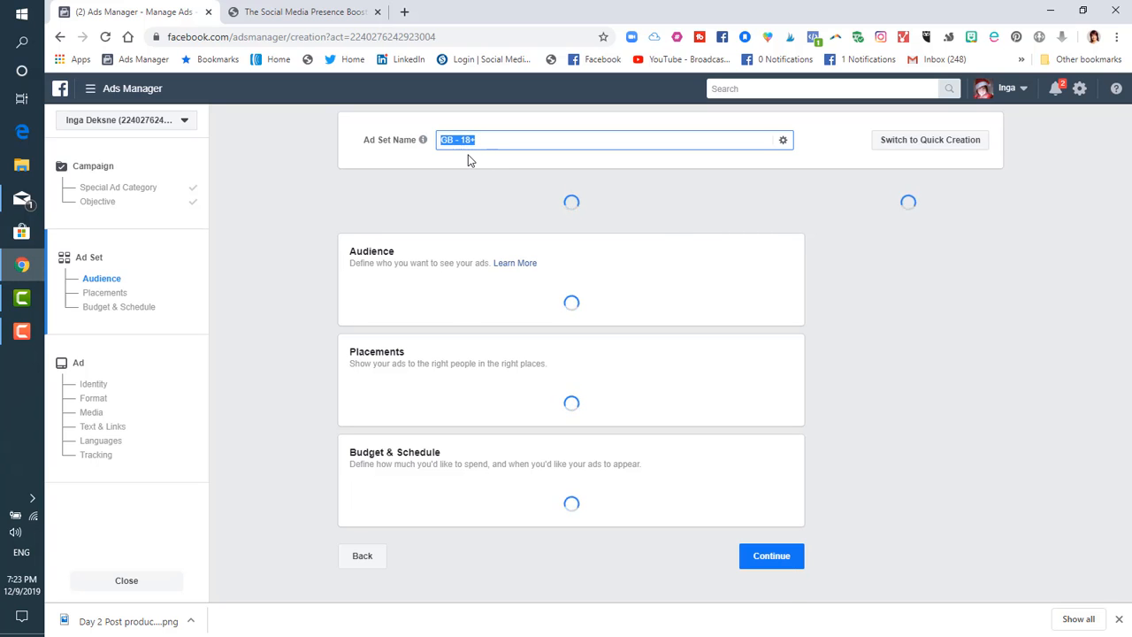
pyautogui.write('Challenge')
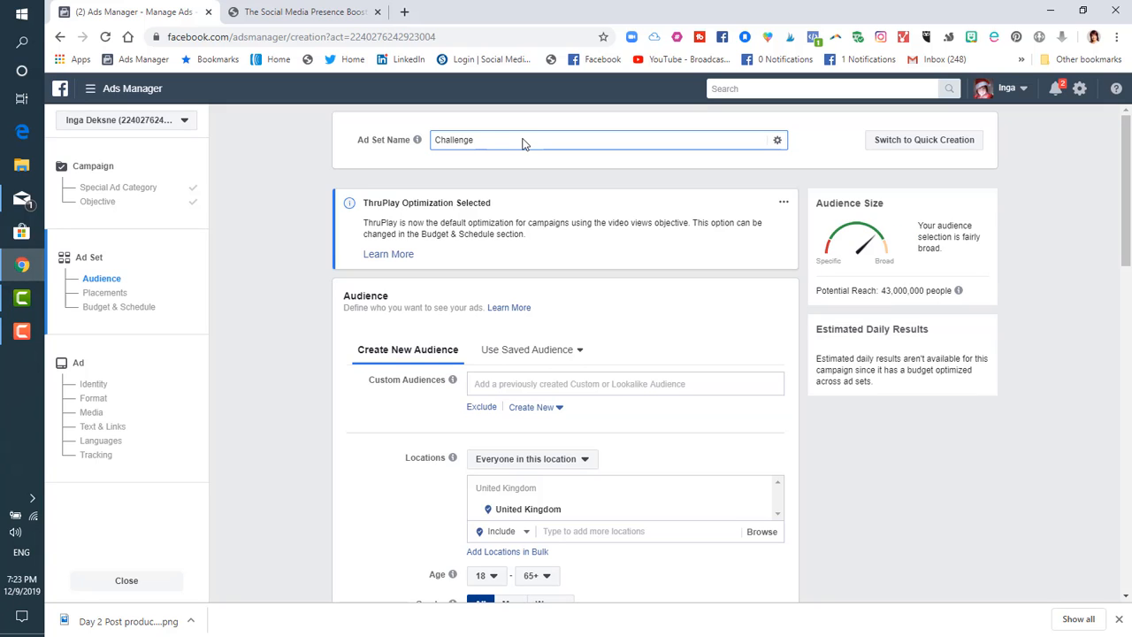
pyautogui.write(' Day 1')
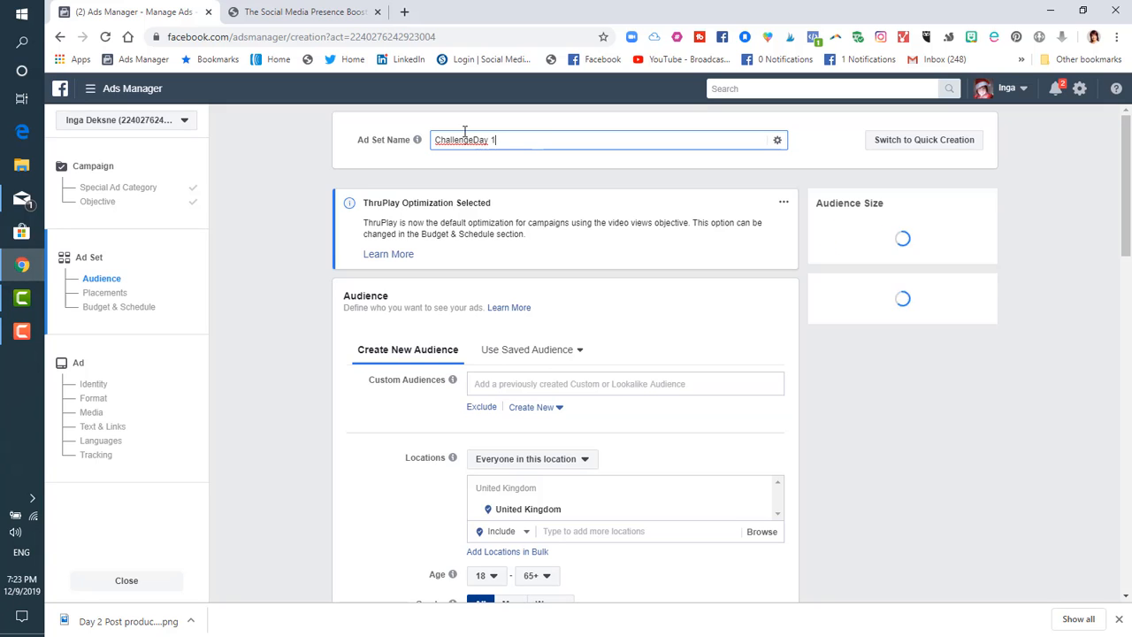
pyautogui.click(471, 139)
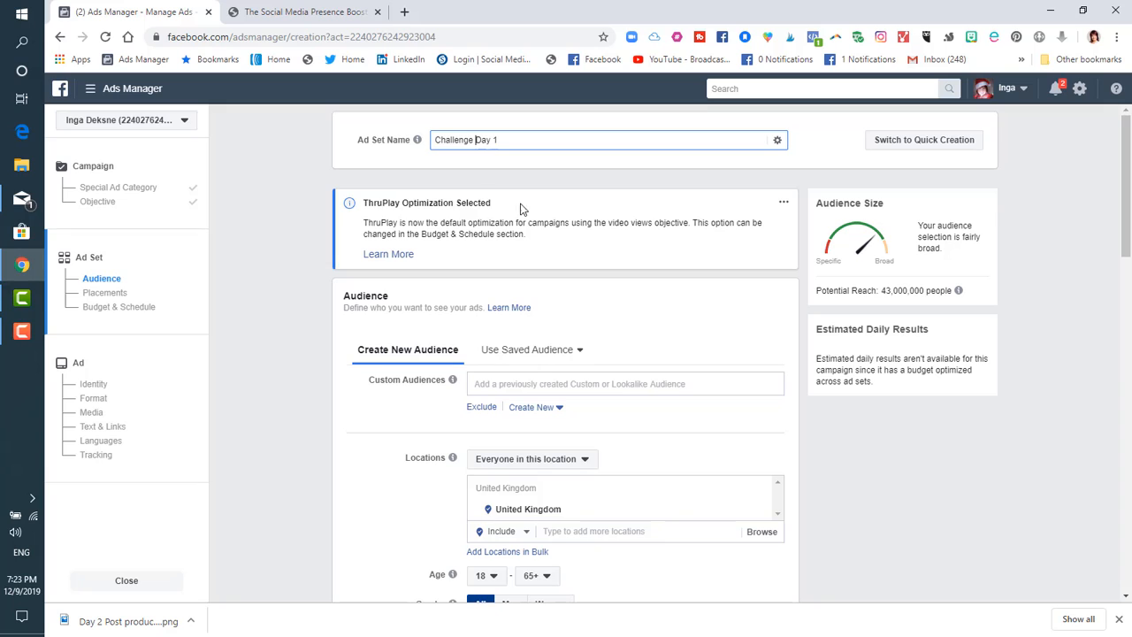
# Step: Load the saved audience "masterclasss" into the ad set
pyautogui.click(580, 352)
pyautogui.moveTo(519, 428)
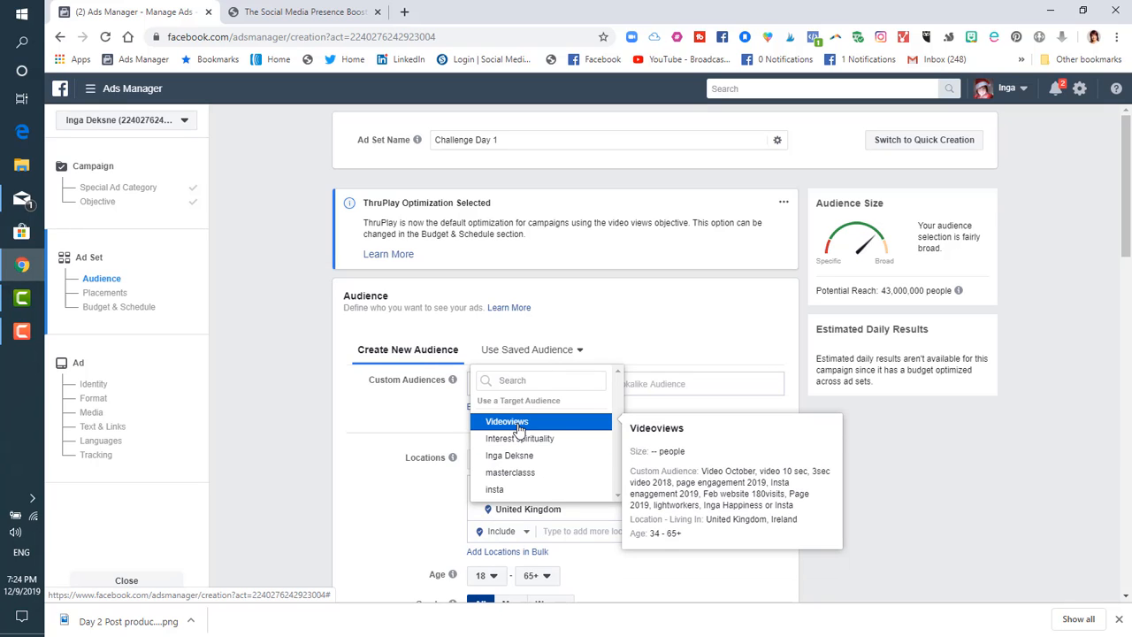
pyautogui.click(516, 474)
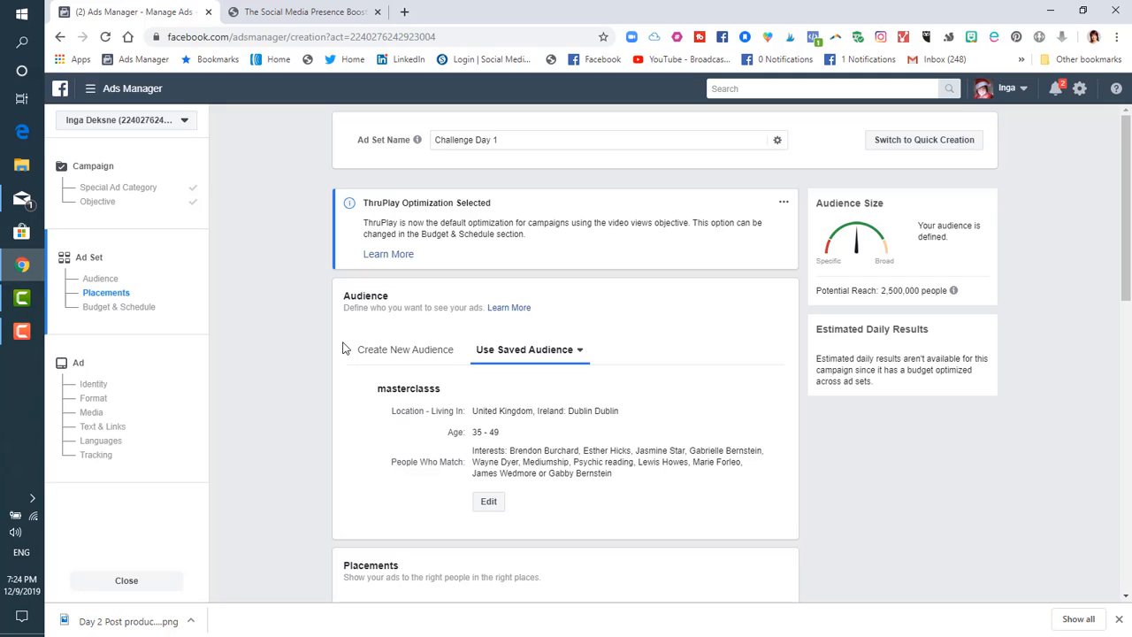
# Step: Start a new audience and add the interest "Hay House" to its detailed targeting
pyautogui.click(396, 352)
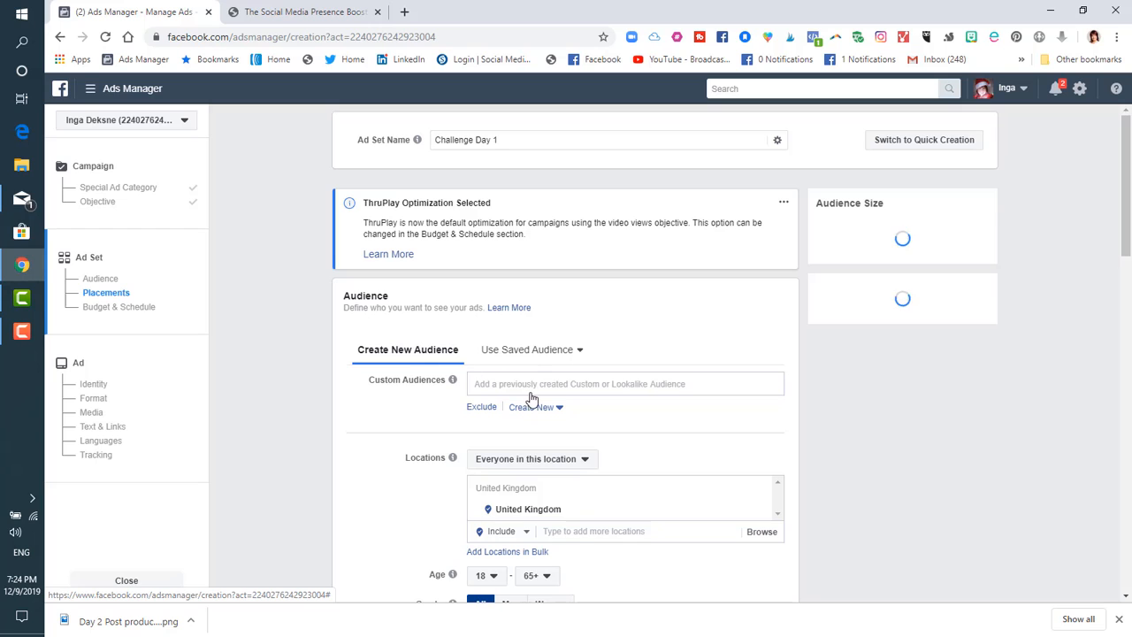
pyautogui.scroll(-1, 578, 410)
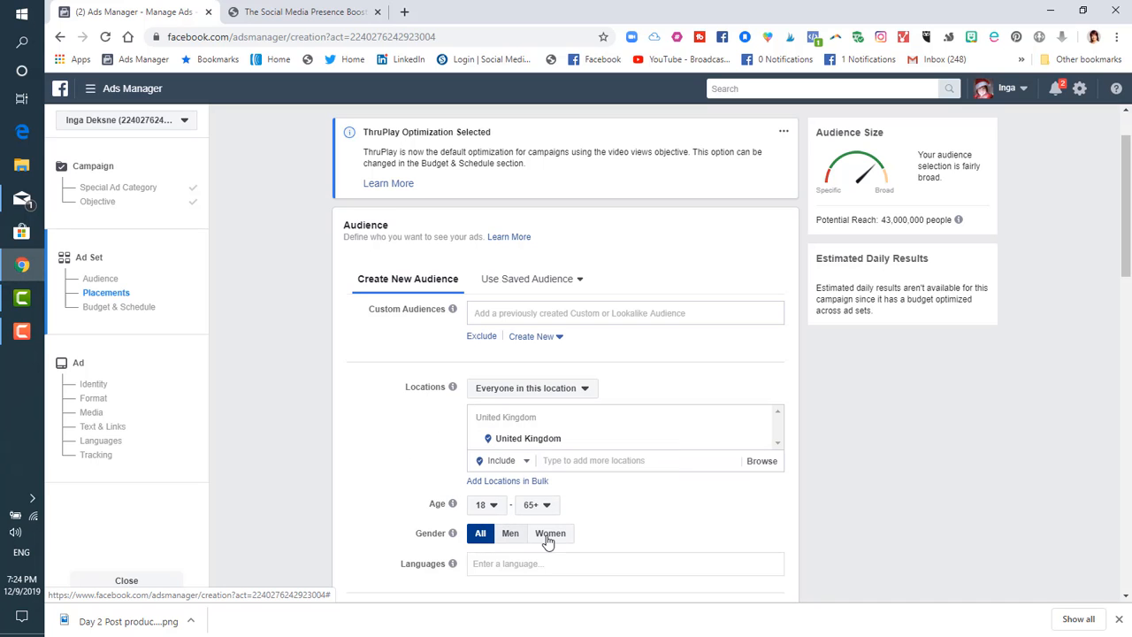
pyautogui.scroll(-1, 369, 377)
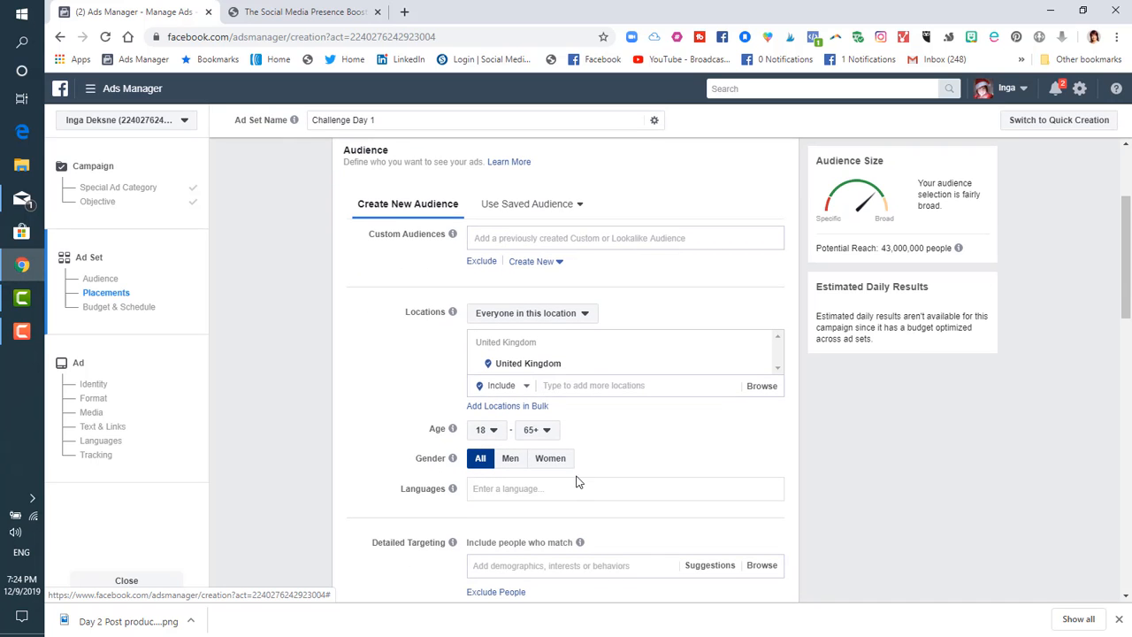
pyautogui.scroll(-2, 401, 367)
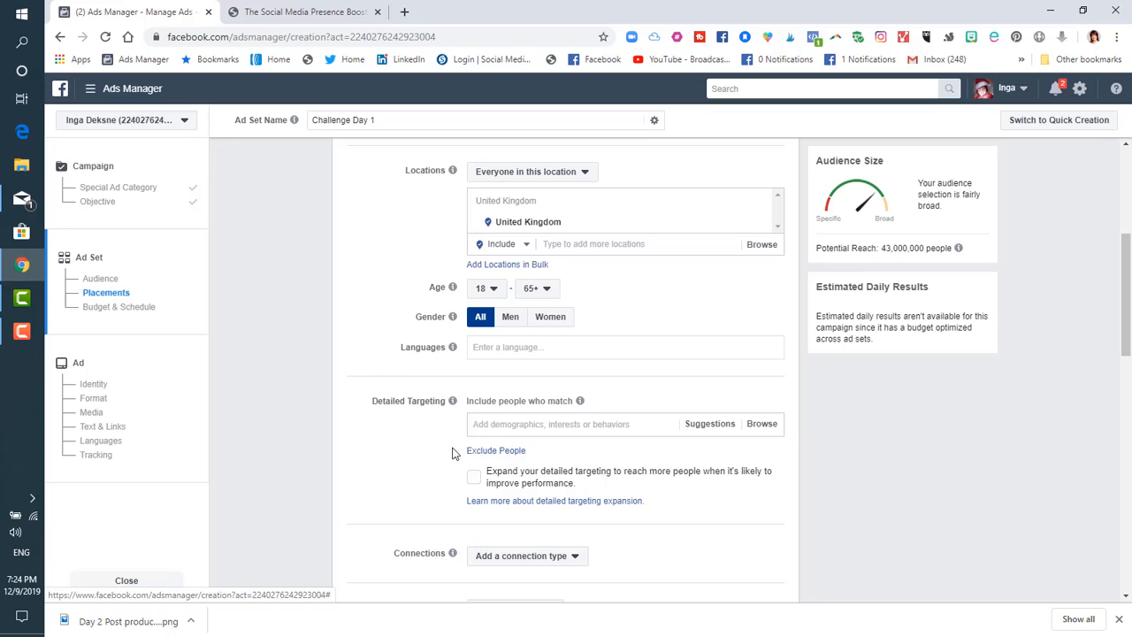
pyautogui.click(495, 428)
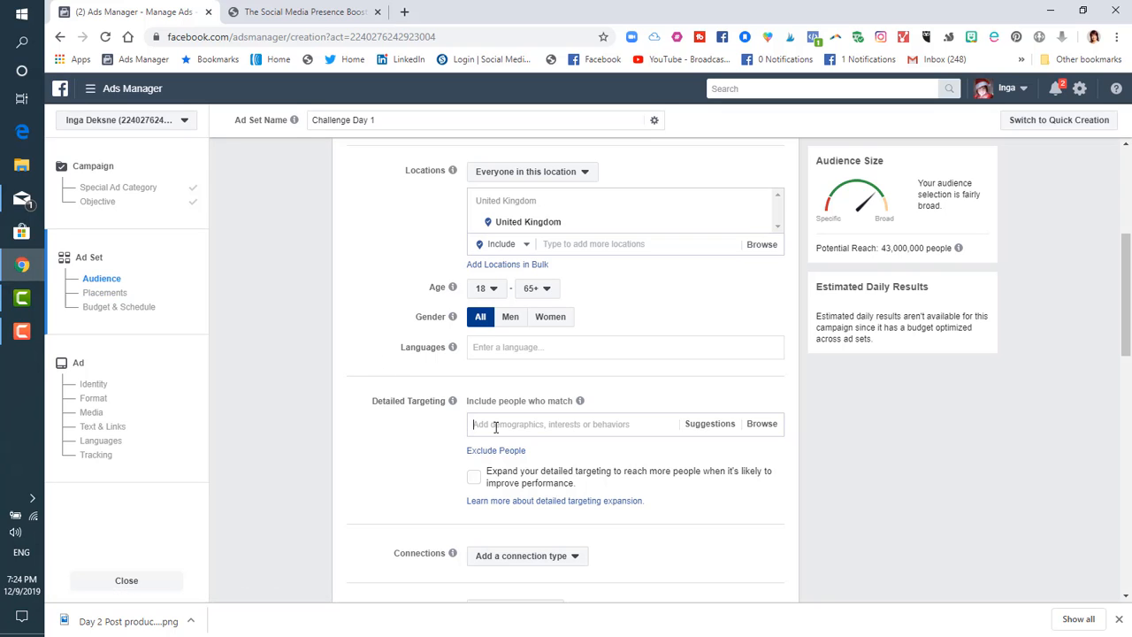
pyautogui.write('Hay ')
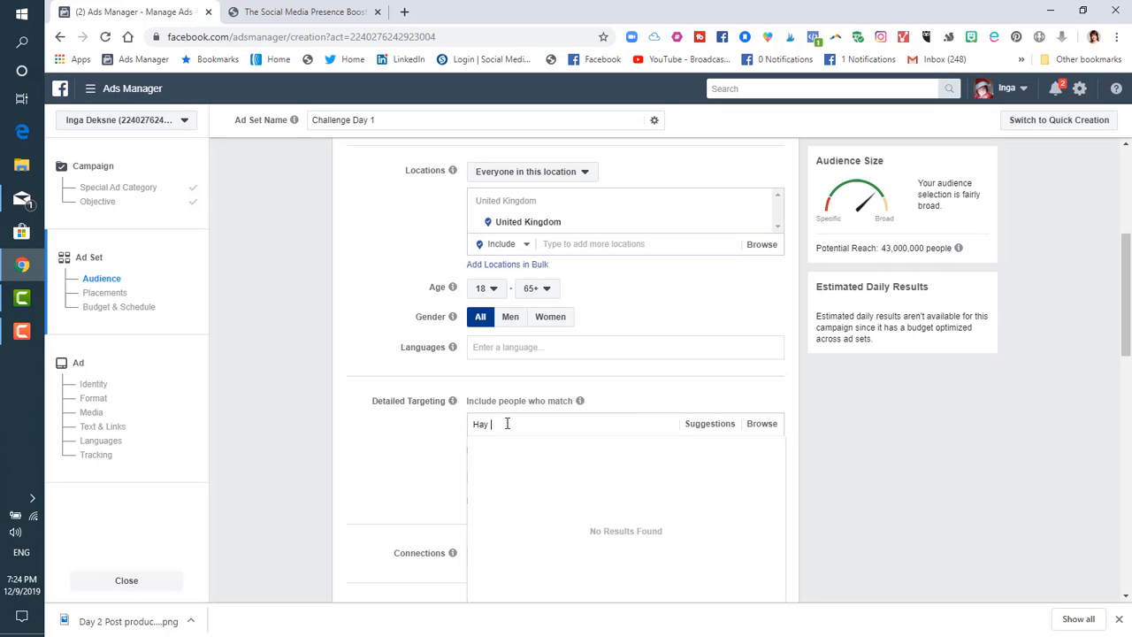
pyautogui.write('House')
pyautogui.tripleClick(558, 424)
pyautogui.click(558, 422)
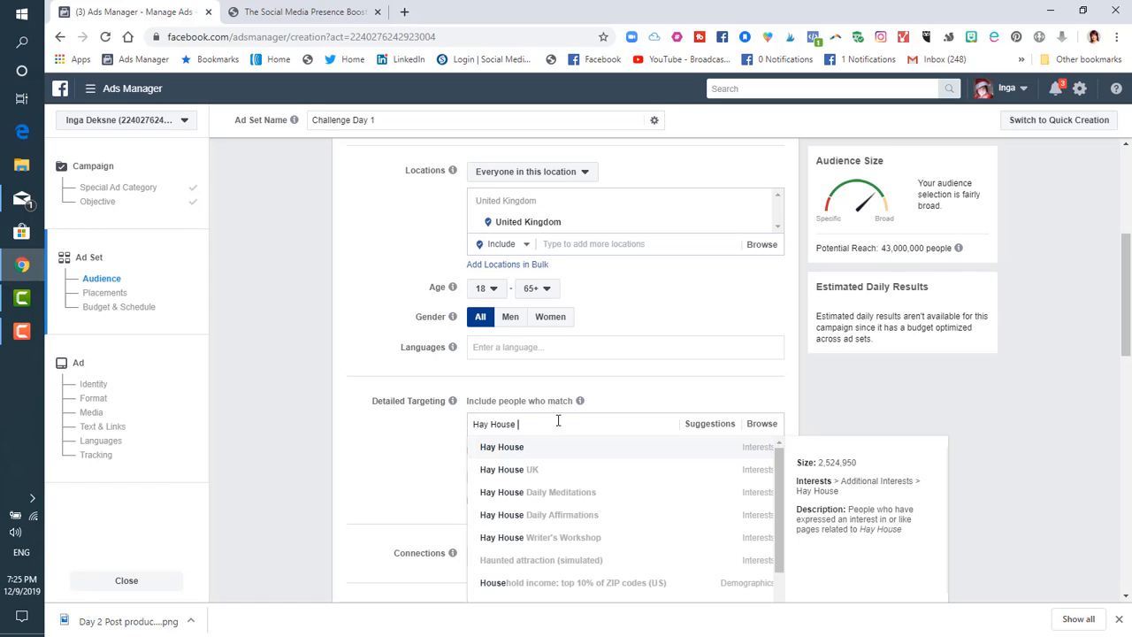
pyautogui.click(496, 454)
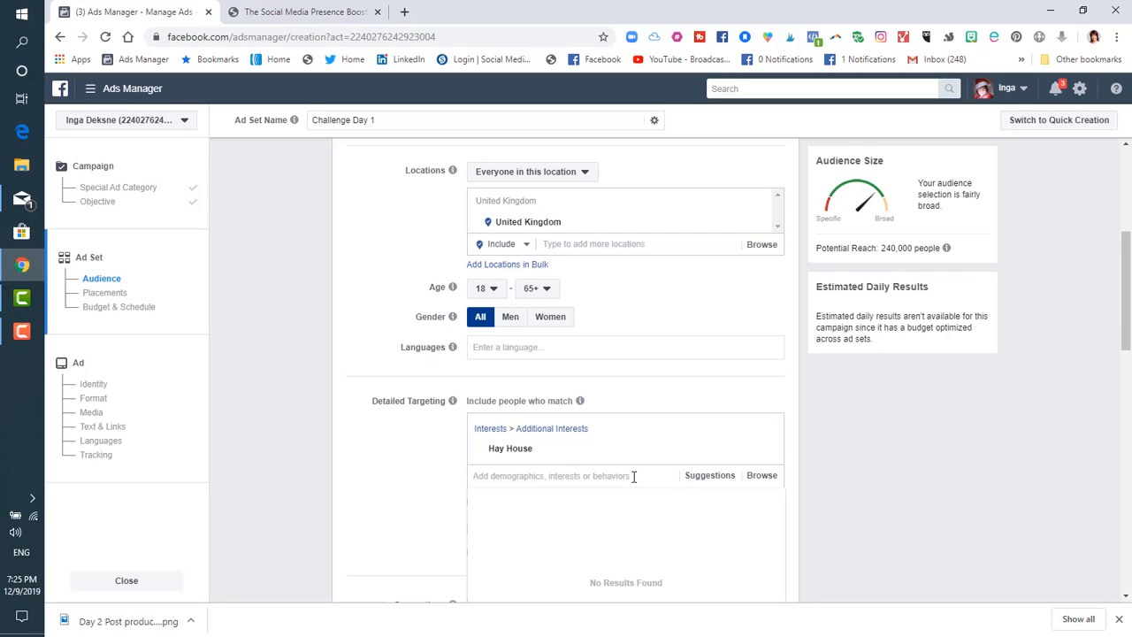
# Step: Add the suggested interests Louise Hay and Esther Hicks to the detailed targeting
pyautogui.click(705, 477)
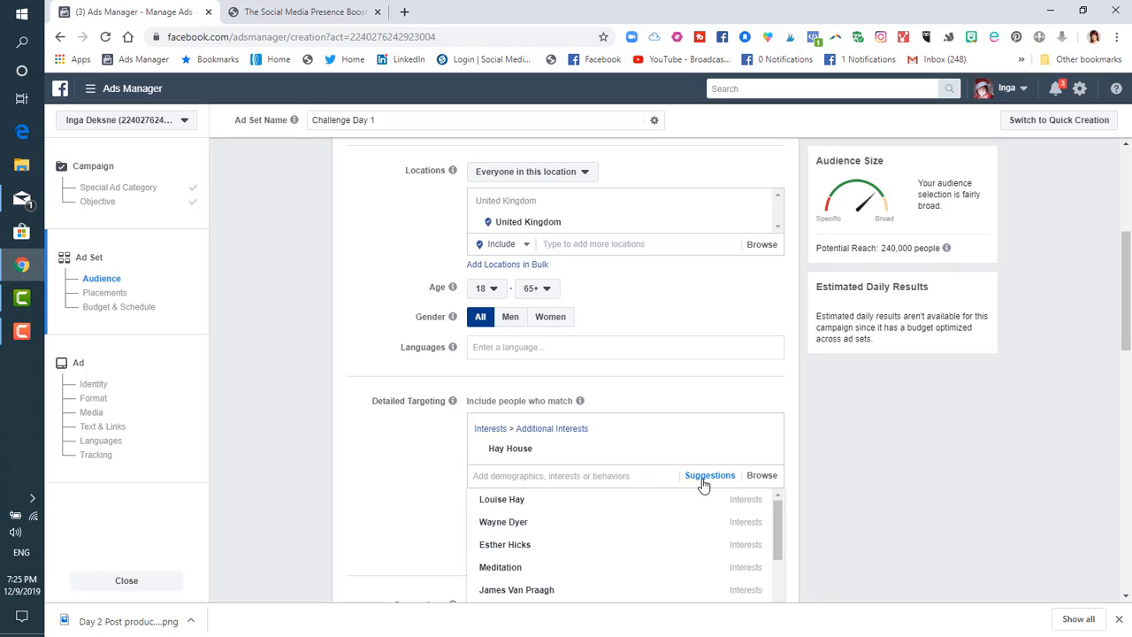
pyautogui.scroll(-2, 425, 472)
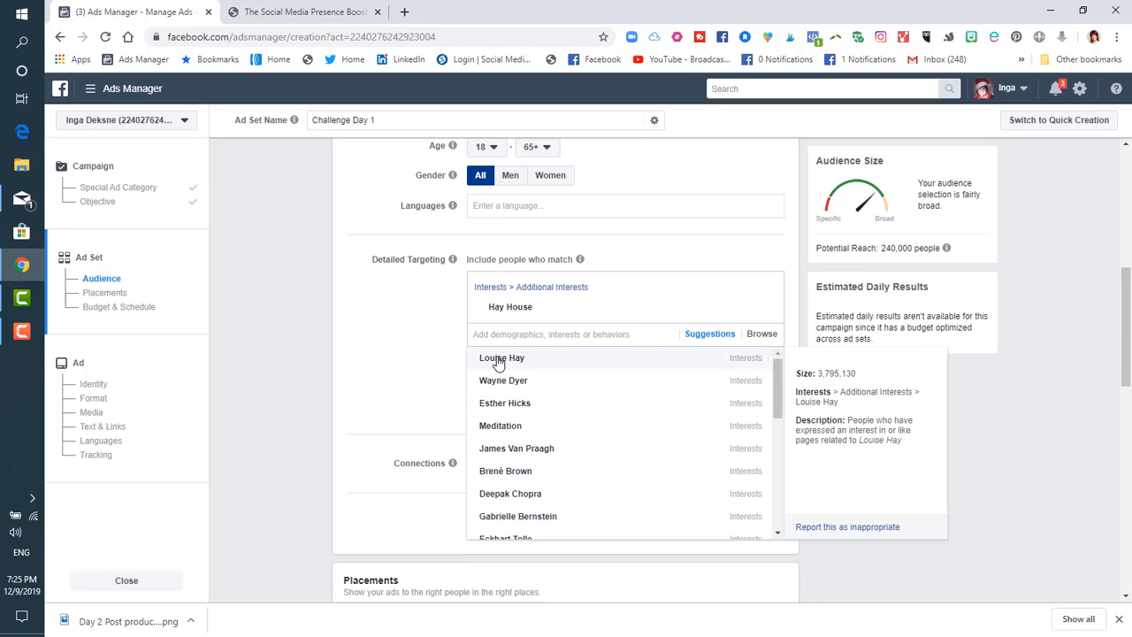
pyautogui.click(501, 358)
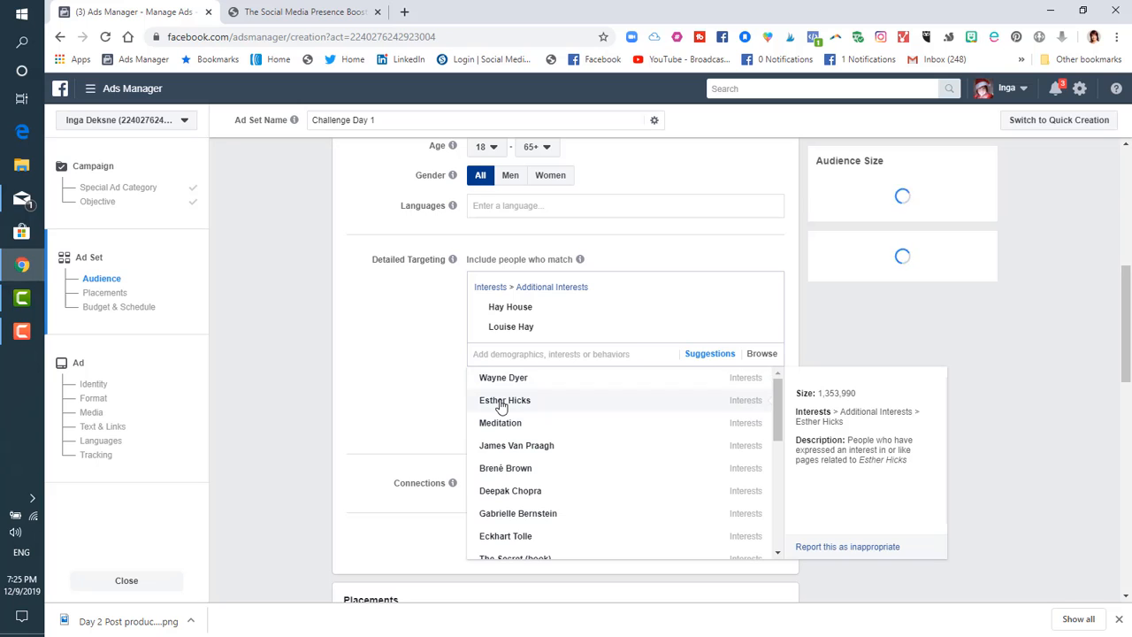
pyautogui.click(500, 398)
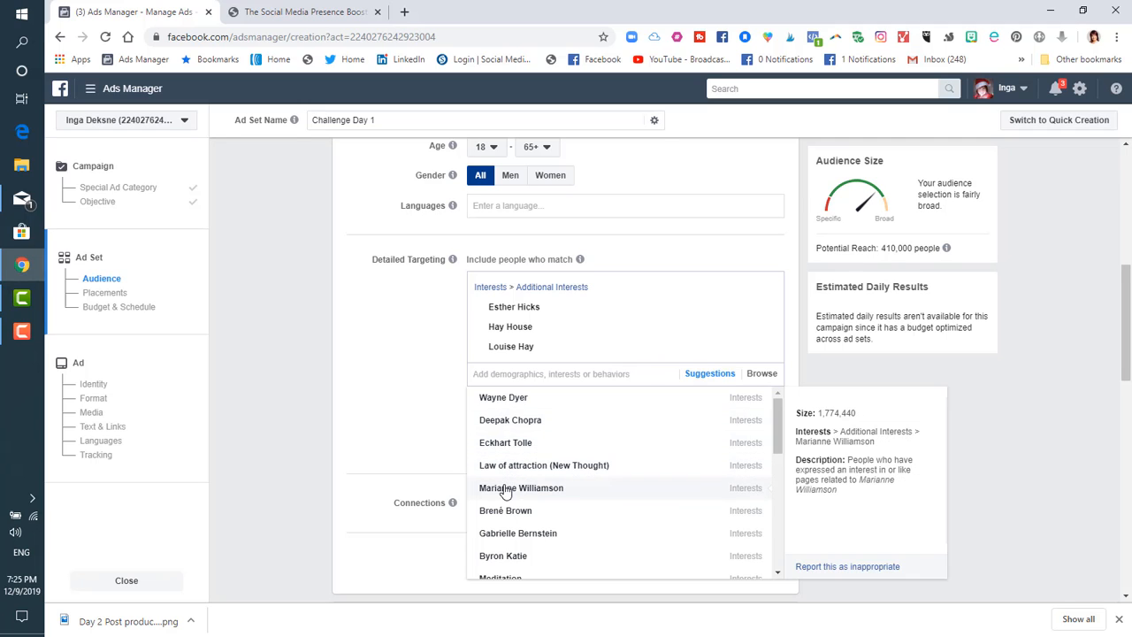
pyautogui.click(419, 413)
# Step: Replace the new audience with the saved audience "masterclasss"
pyautogui.scroll(4, 416, 409)
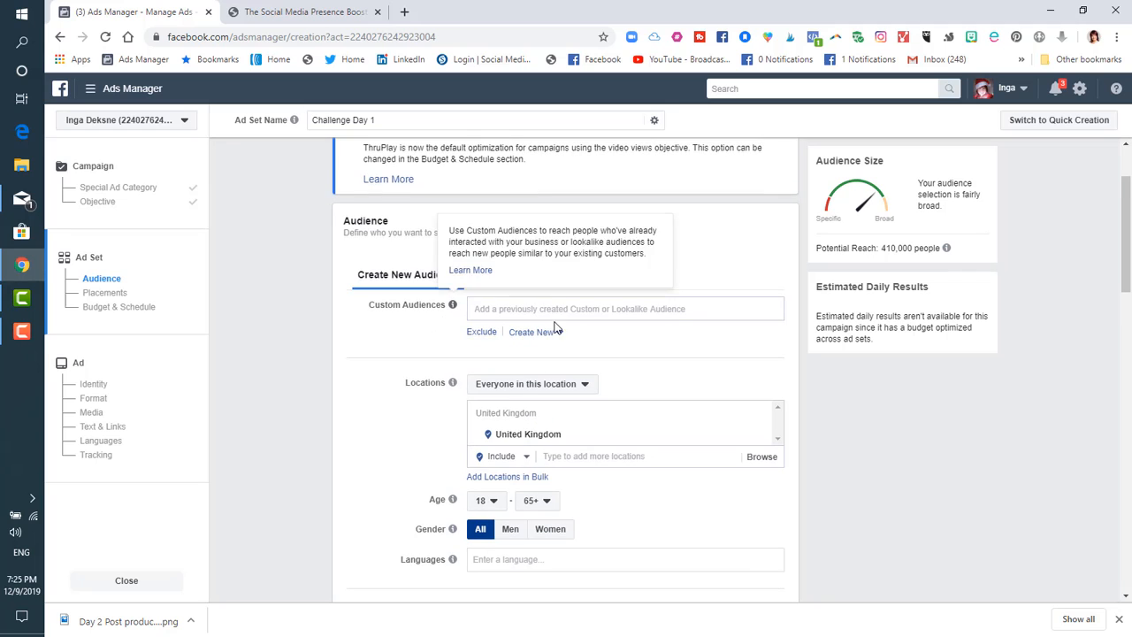
pyautogui.click(578, 278)
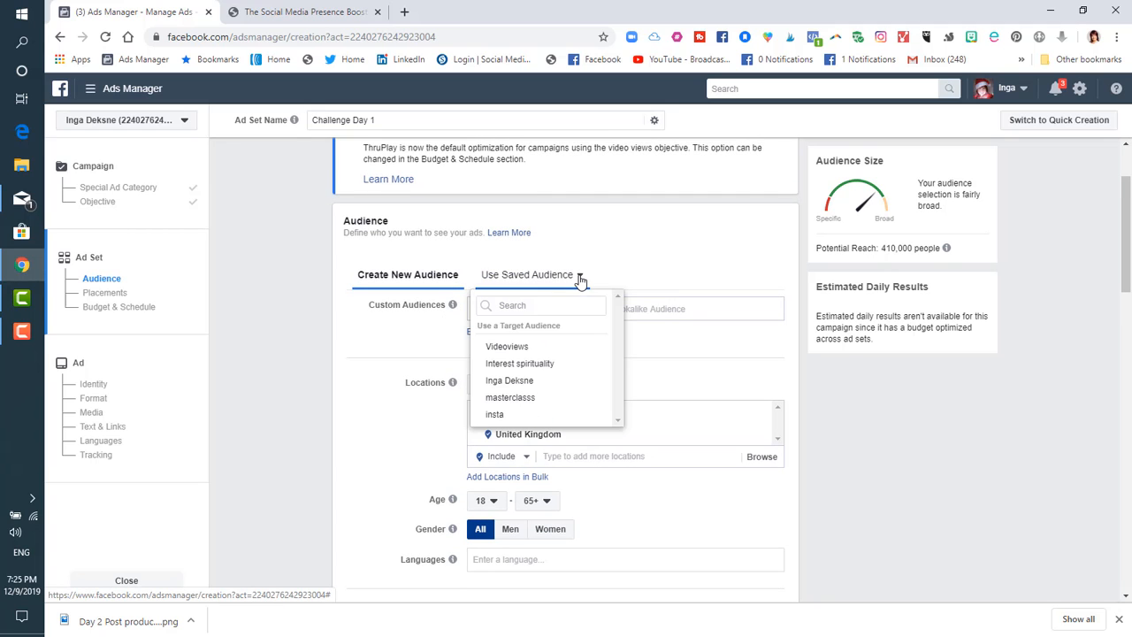
pyautogui.click(513, 399)
# Step: Switch the ad set's placements from automatic to manual editing
pyautogui.scroll(-2, 354, 394)
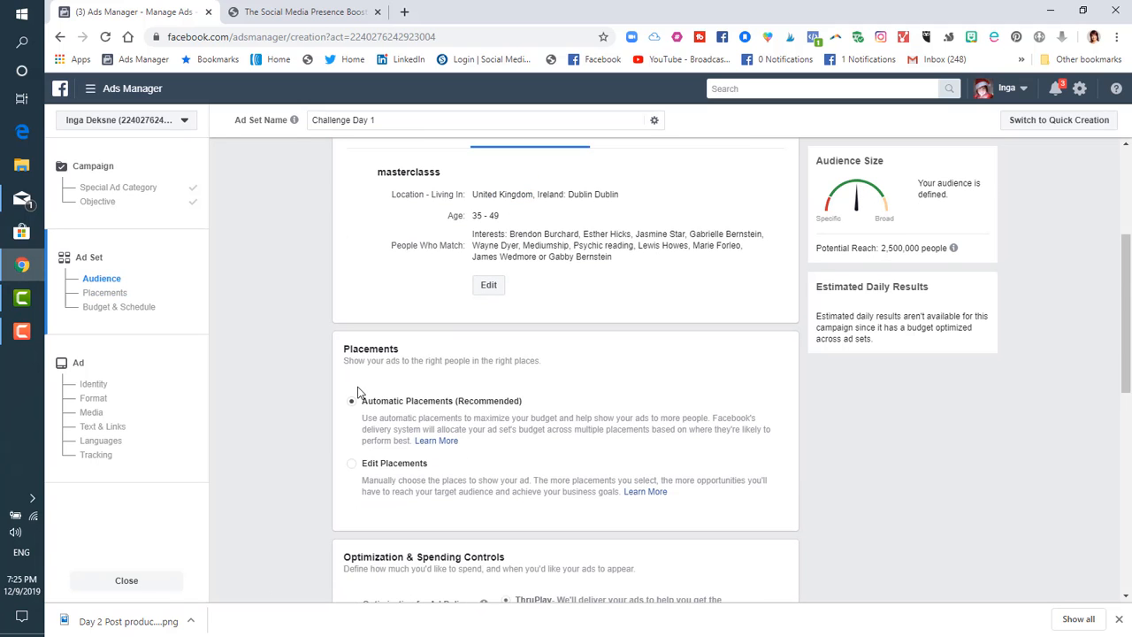
pyautogui.scroll(-2, 357, 392)
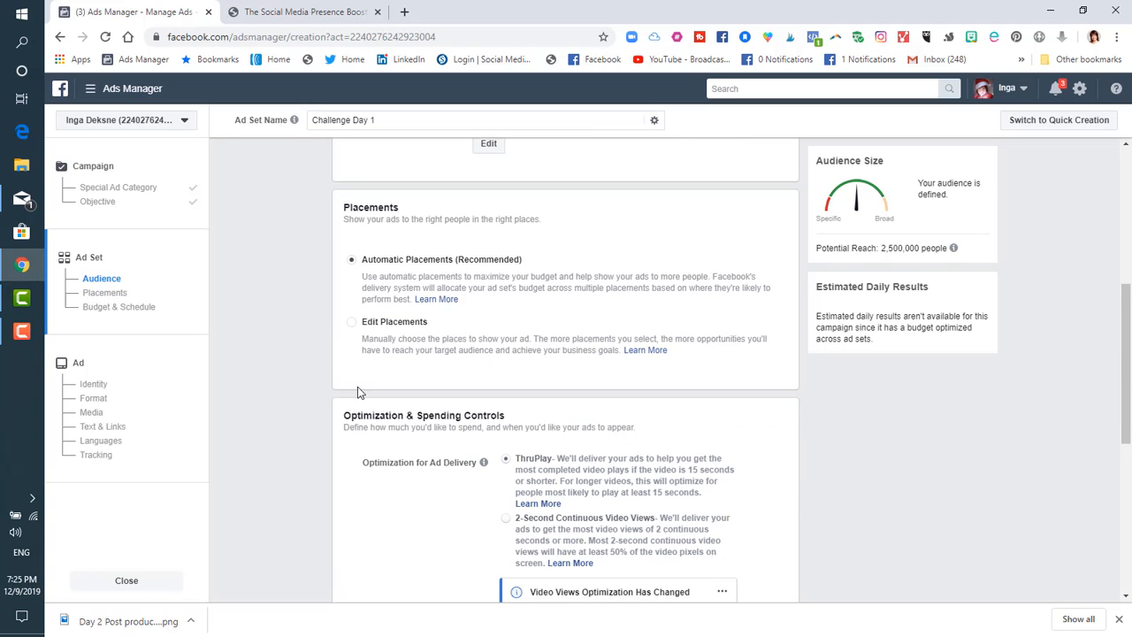
pyautogui.click(353, 325)
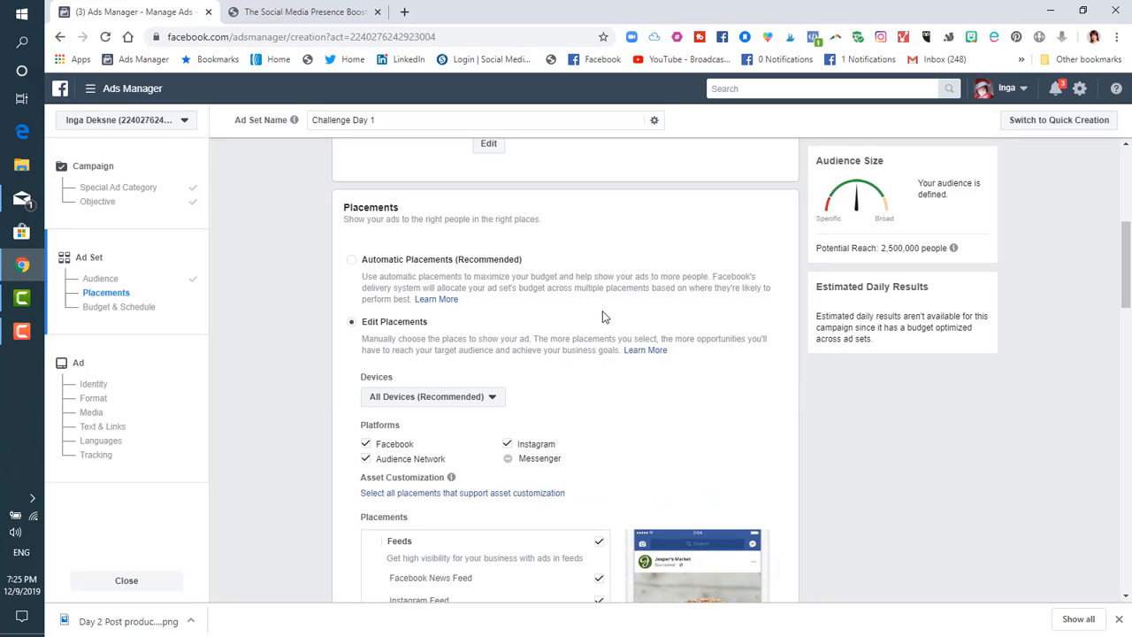
# Step: Exclude the Instagram and Audience Network platforms from the ad set's placements
pyautogui.scroll(-3, 602, 316)
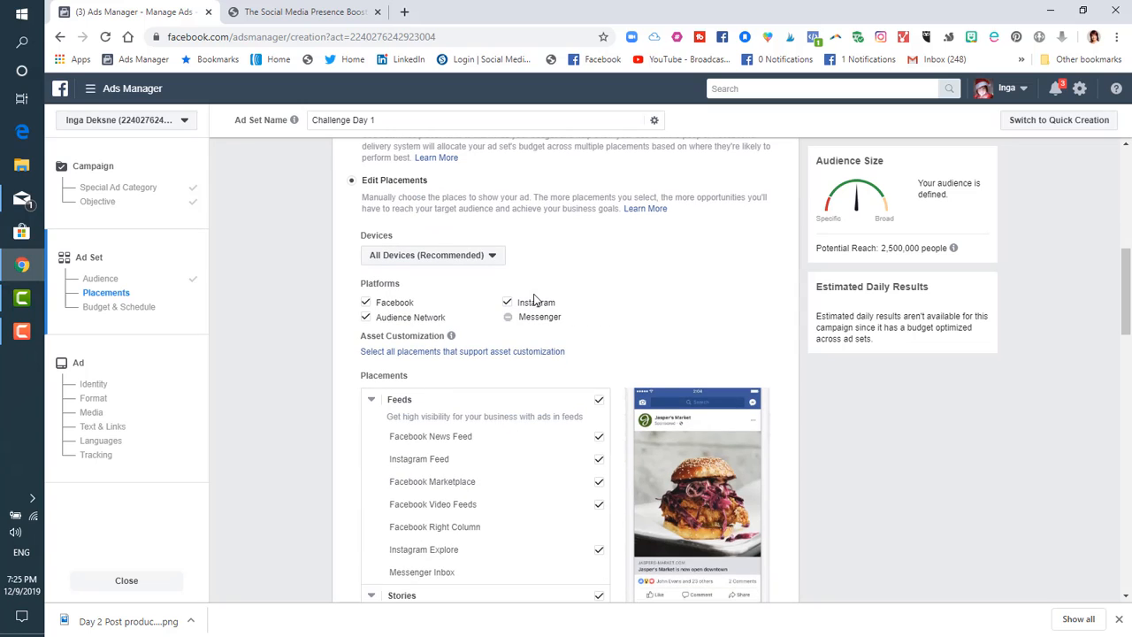
pyautogui.click(507, 303)
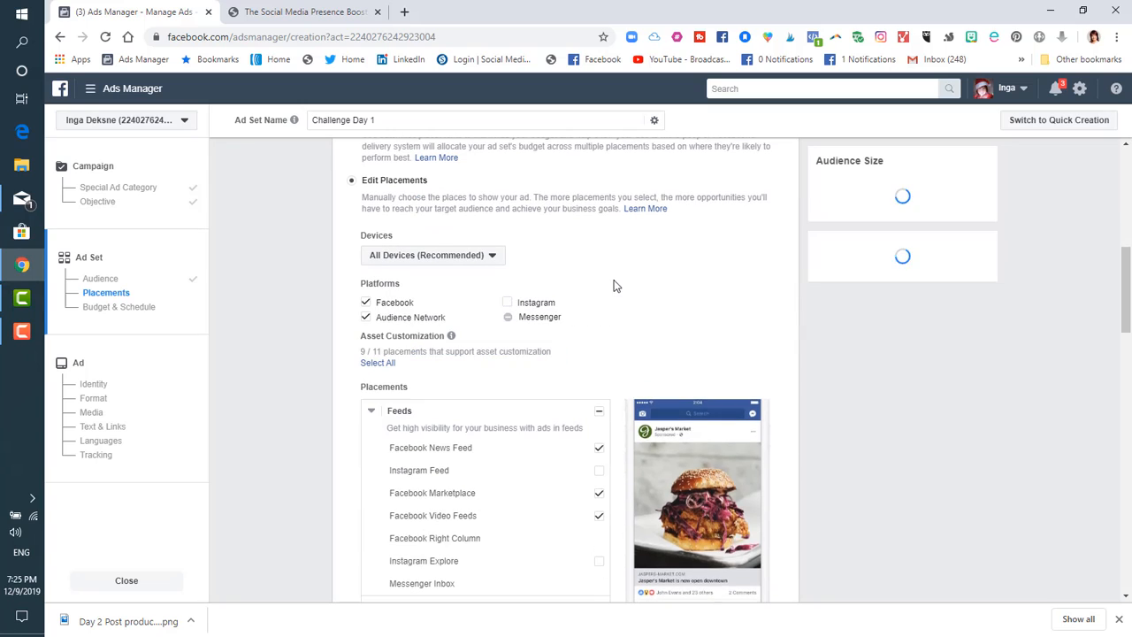
pyautogui.click(366, 317)
# Step: Exclude Facebook Marketplace, Facebook Stories, Facebook In-Stream Videos and Facebook Instant Articles from the ad set's individual placements
pyautogui.scroll(-1, 595, 295)
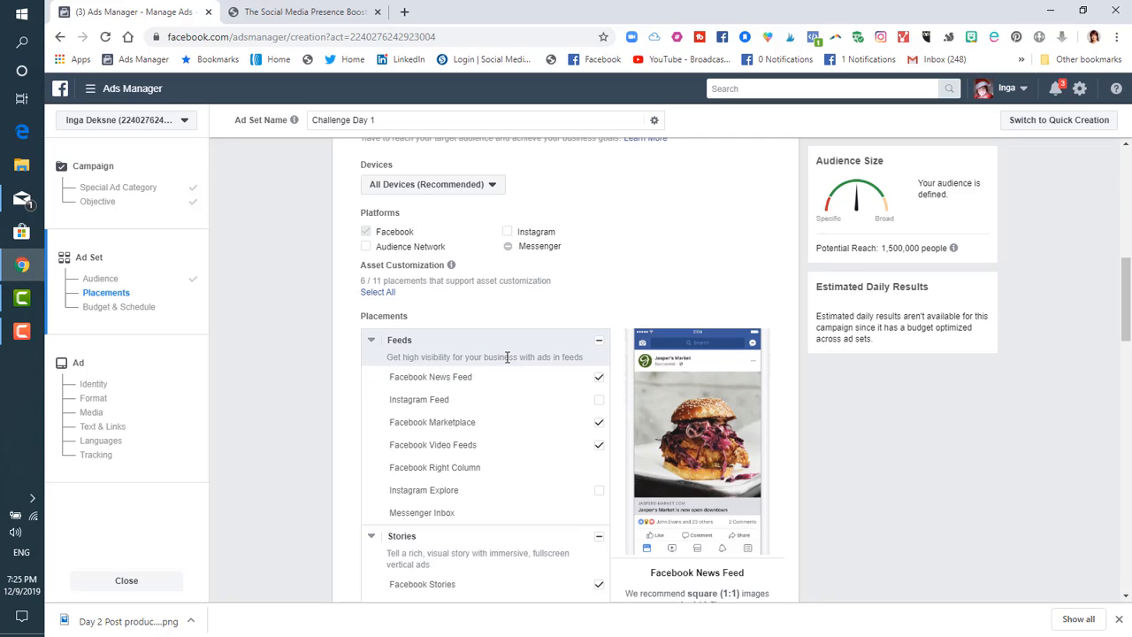
pyautogui.click(599, 423)
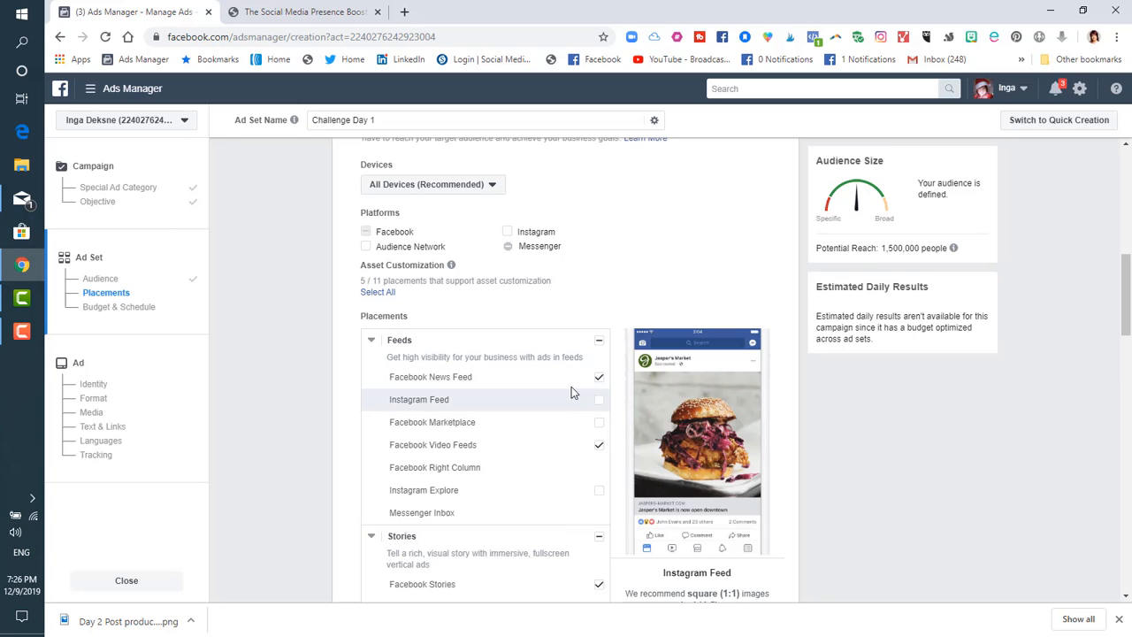
pyautogui.scroll(-2, 540, 337)
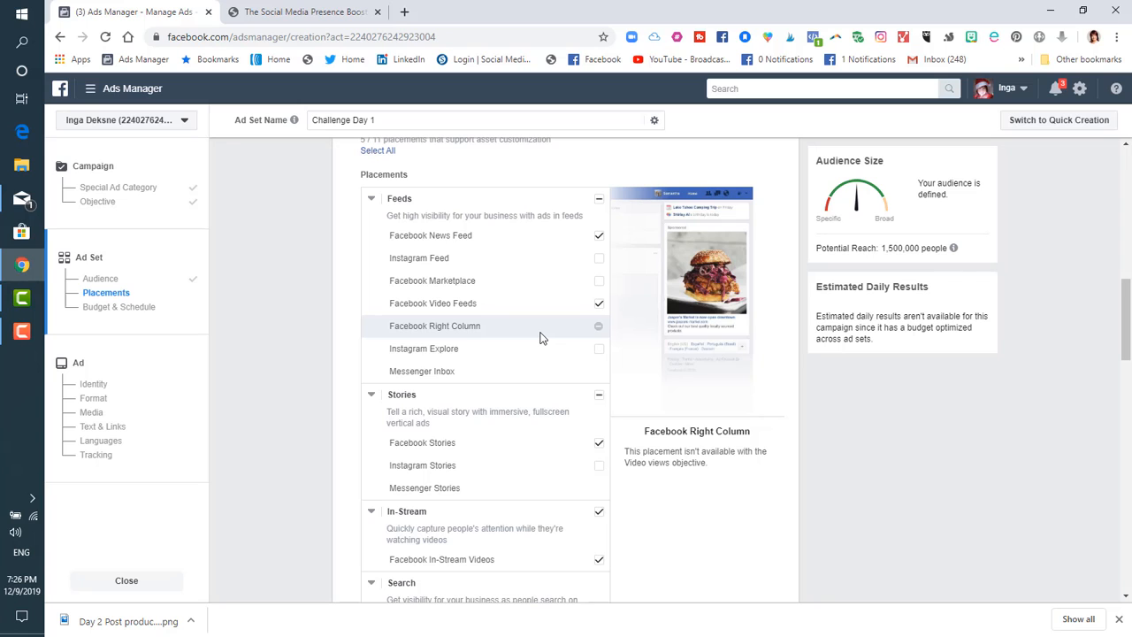
pyautogui.scroll(-2, 599, 354)
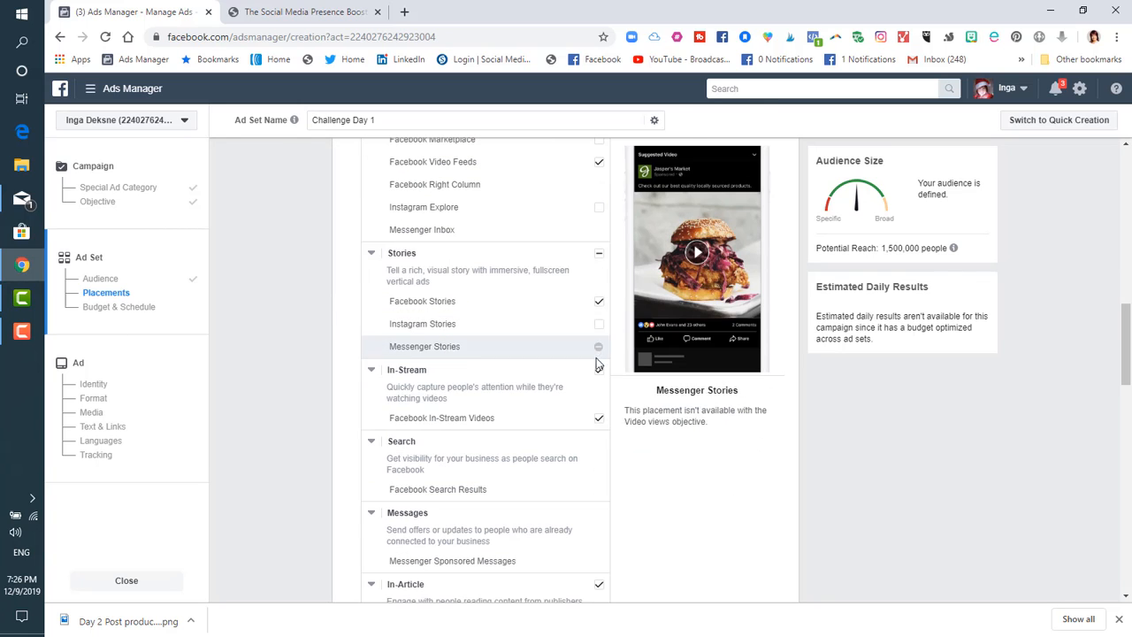
pyautogui.click(599, 303)
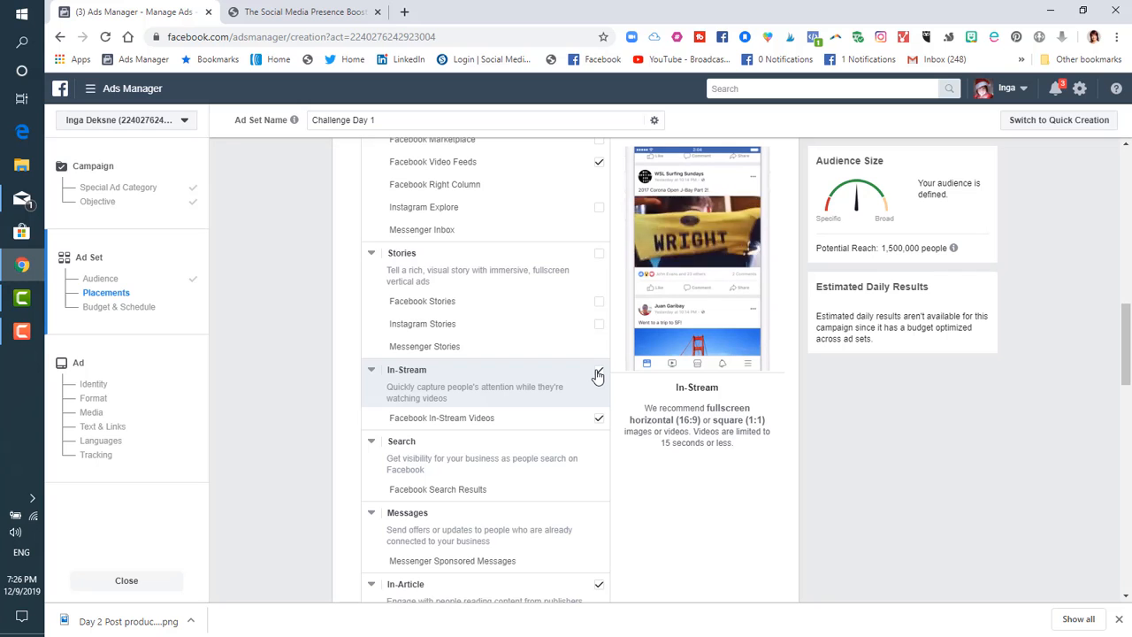
pyautogui.click(600, 371)
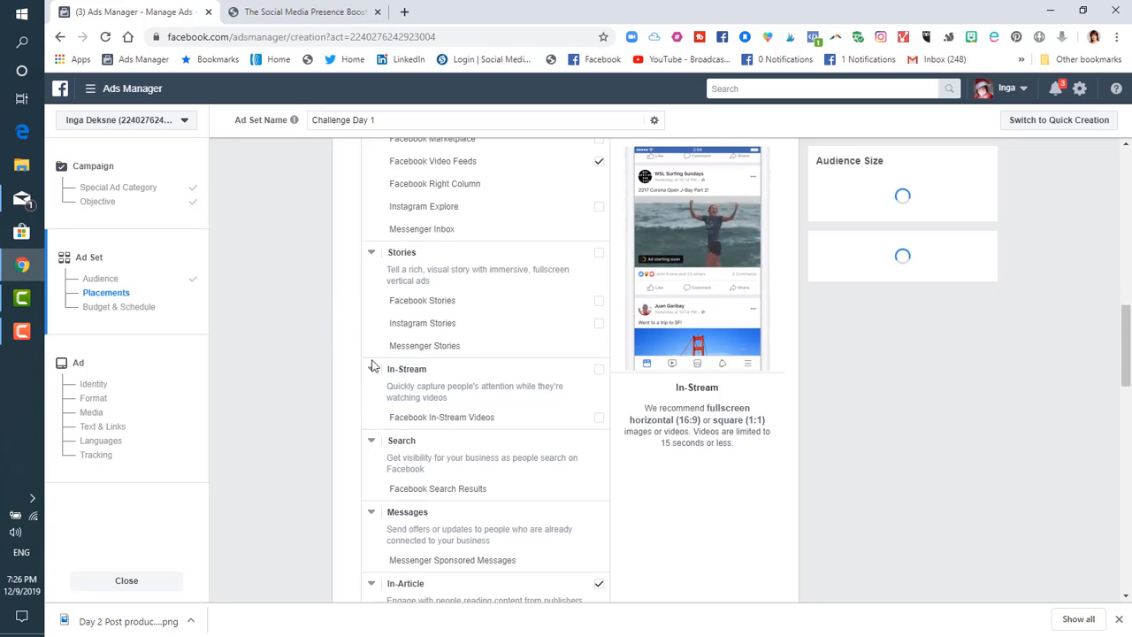
pyautogui.scroll(-2, 372, 366)
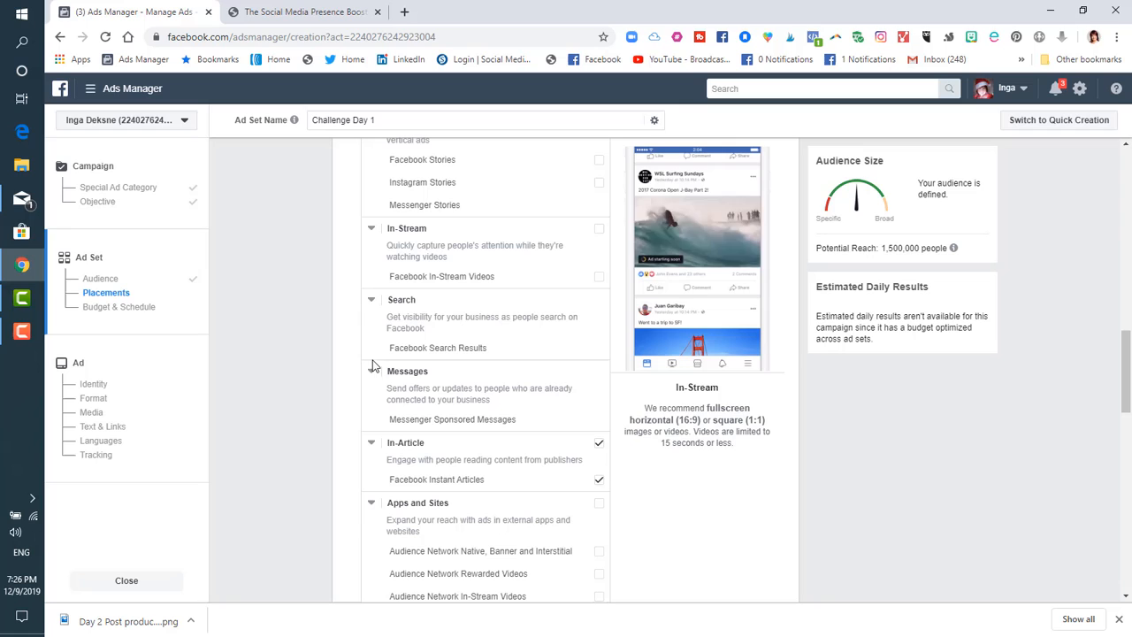
pyautogui.click(596, 480)
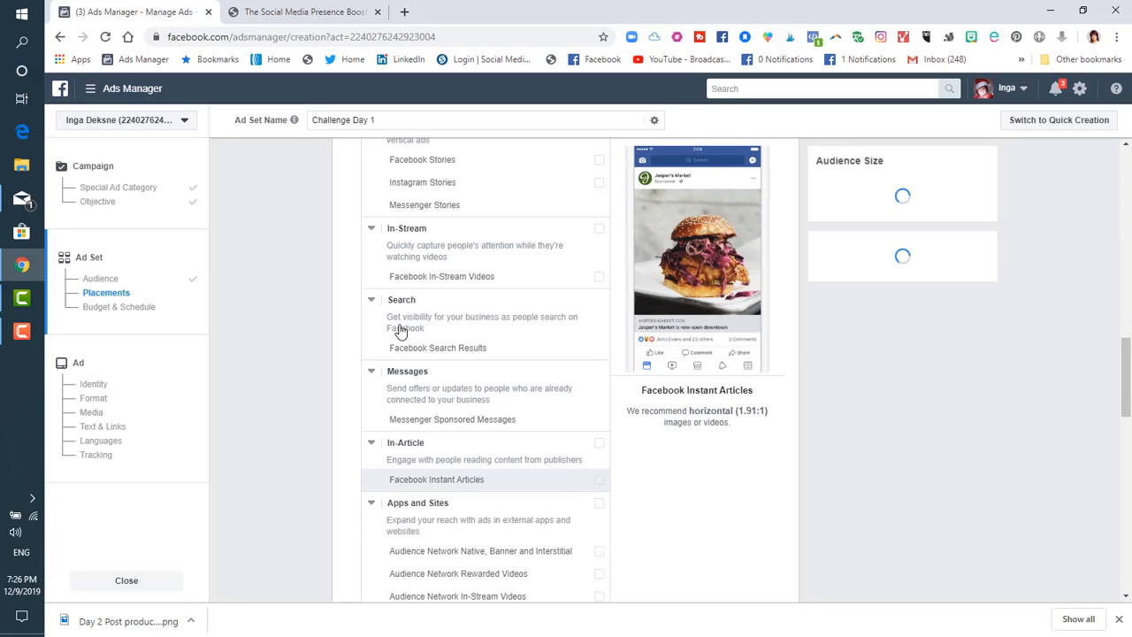
pyautogui.scroll(5, 321, 287)
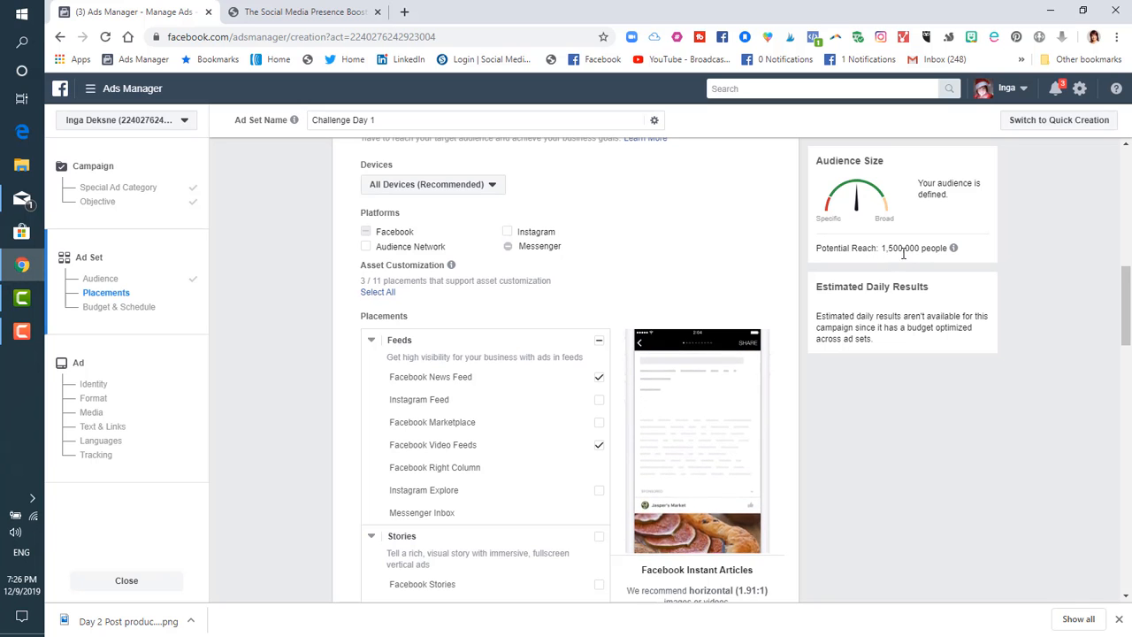
# Step: Switch the ad set's schedule to a start and end date, and set the start time to 7:45 PM
pyautogui.click(113, 309)
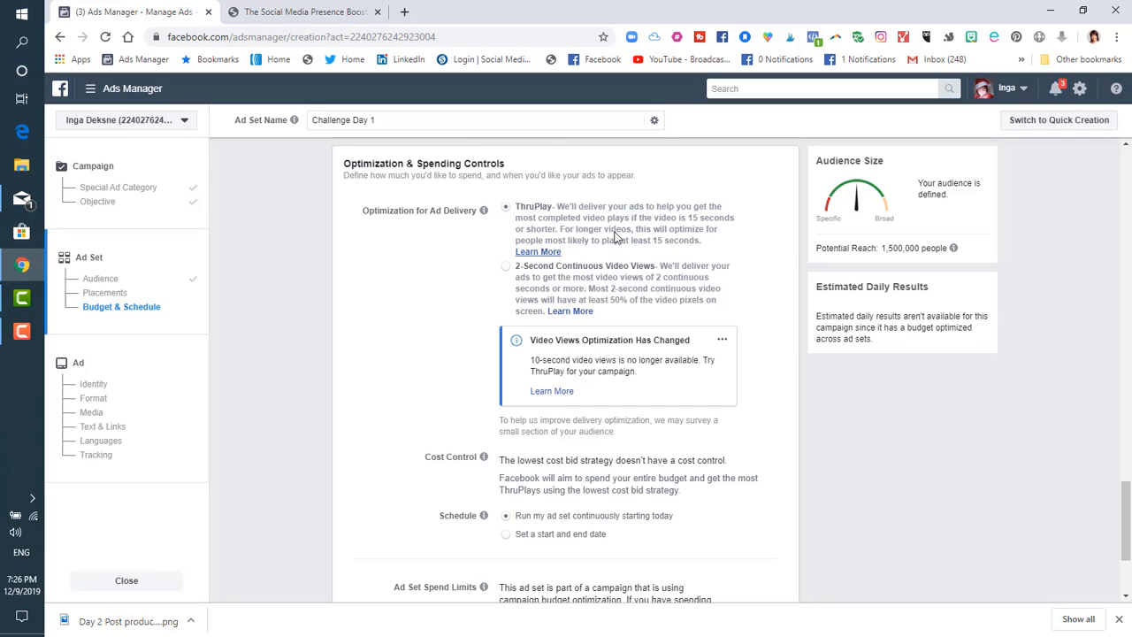
pyautogui.scroll(-1, 482, 277)
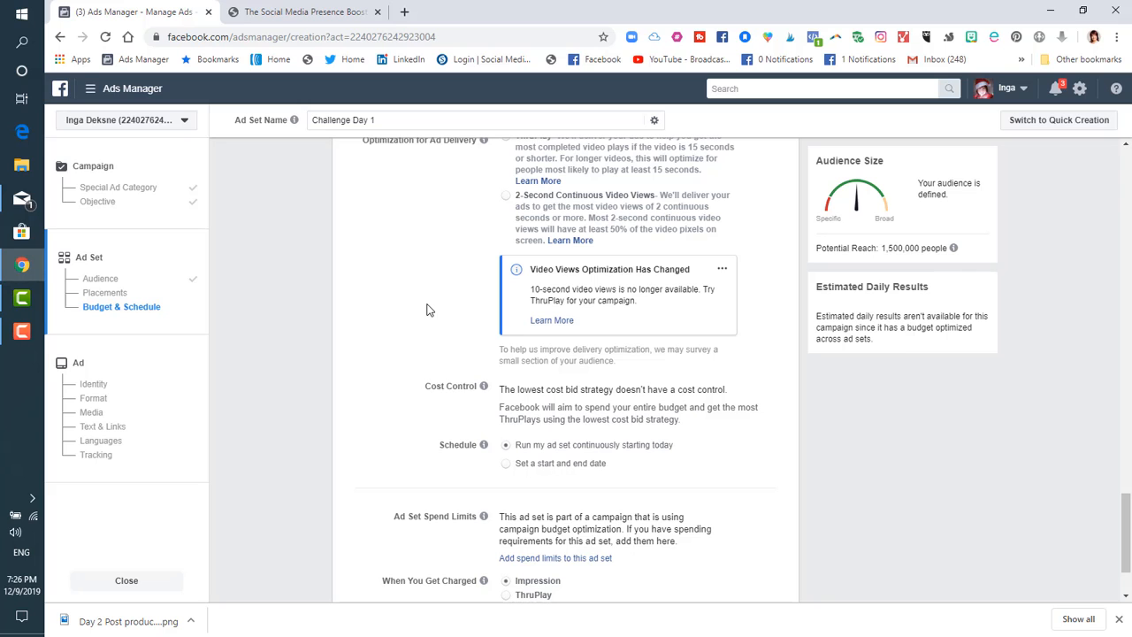
pyautogui.scroll(1, 426, 310)
pyautogui.scroll(-2, 426, 309)
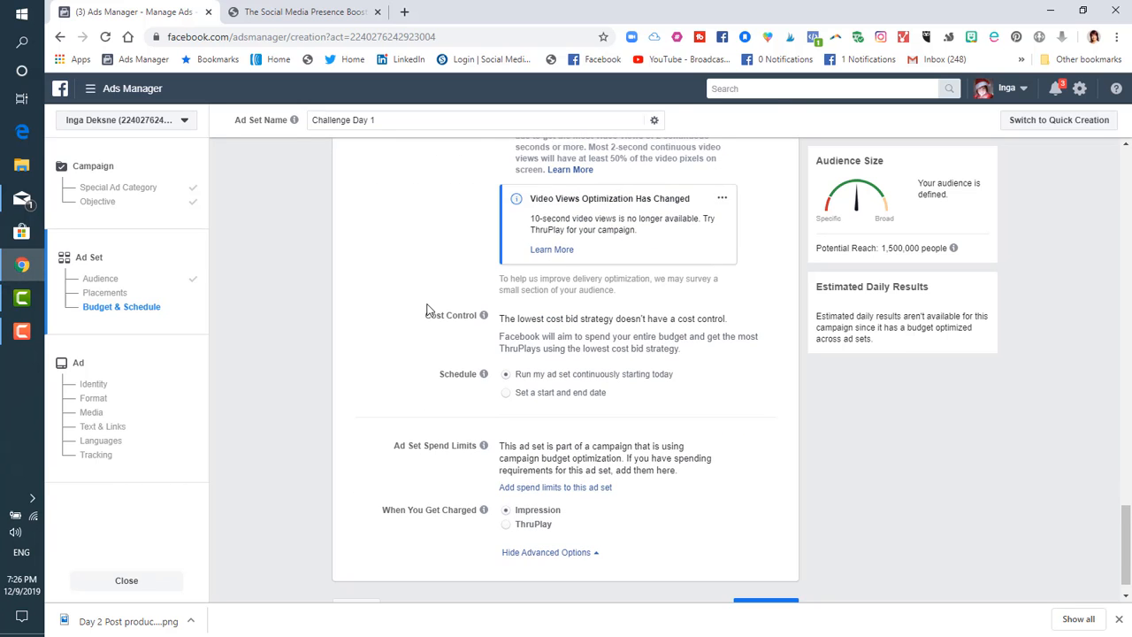
pyautogui.scroll(-1, 426, 309)
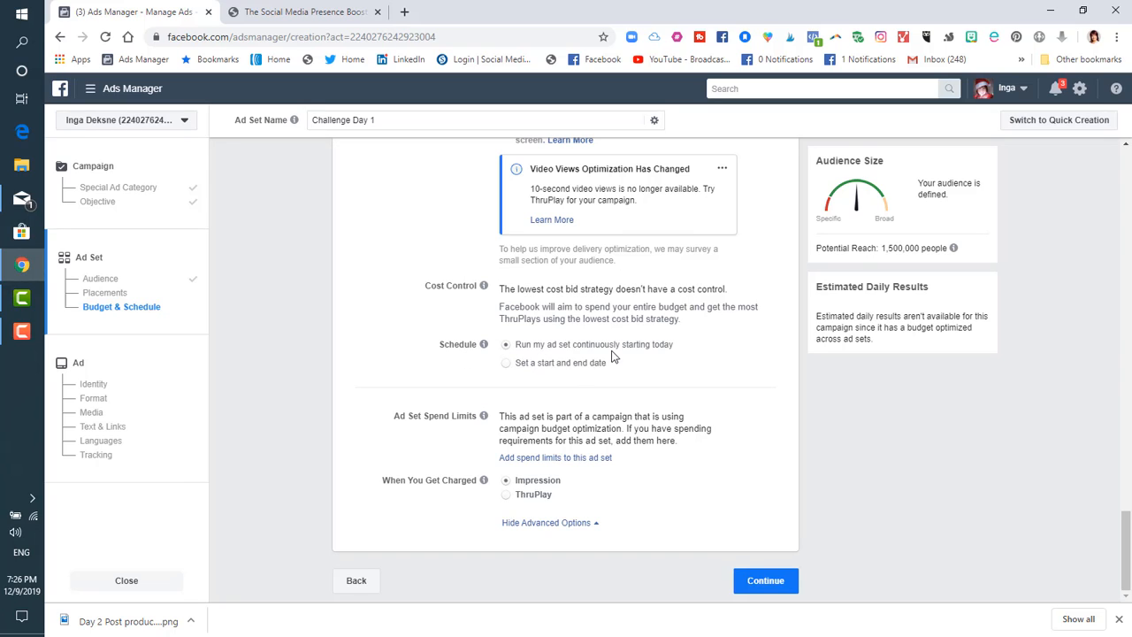
pyautogui.click(506, 365)
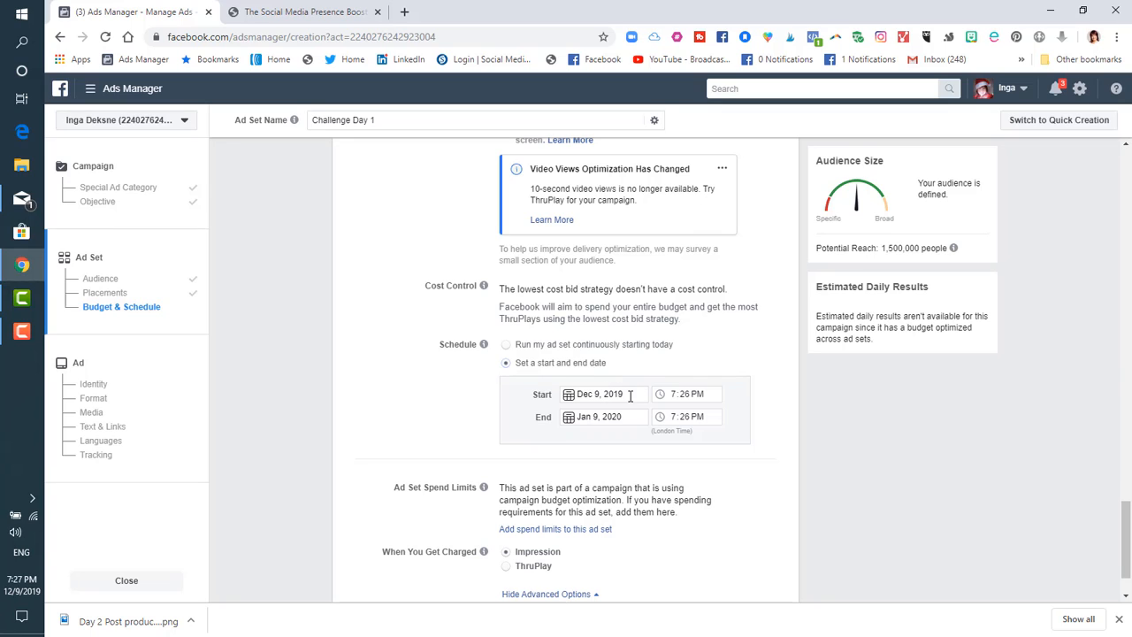
pyautogui.click(690, 396)
# Step: Set the ad set's end date to December 15, 2019
pyautogui.click(586, 419)
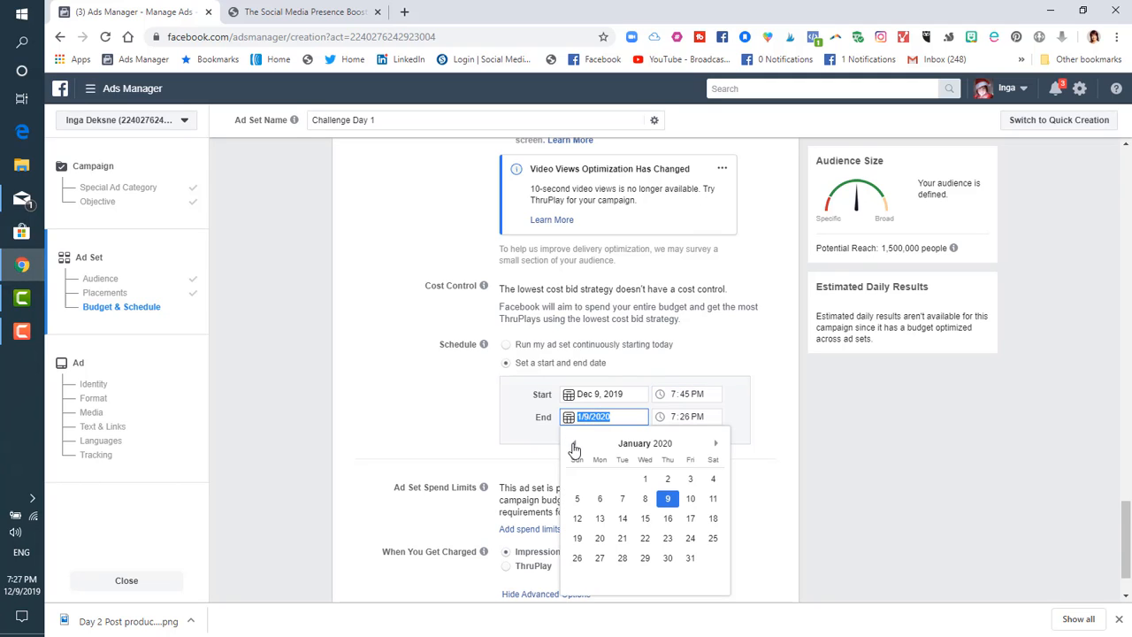
pyautogui.click(575, 444)
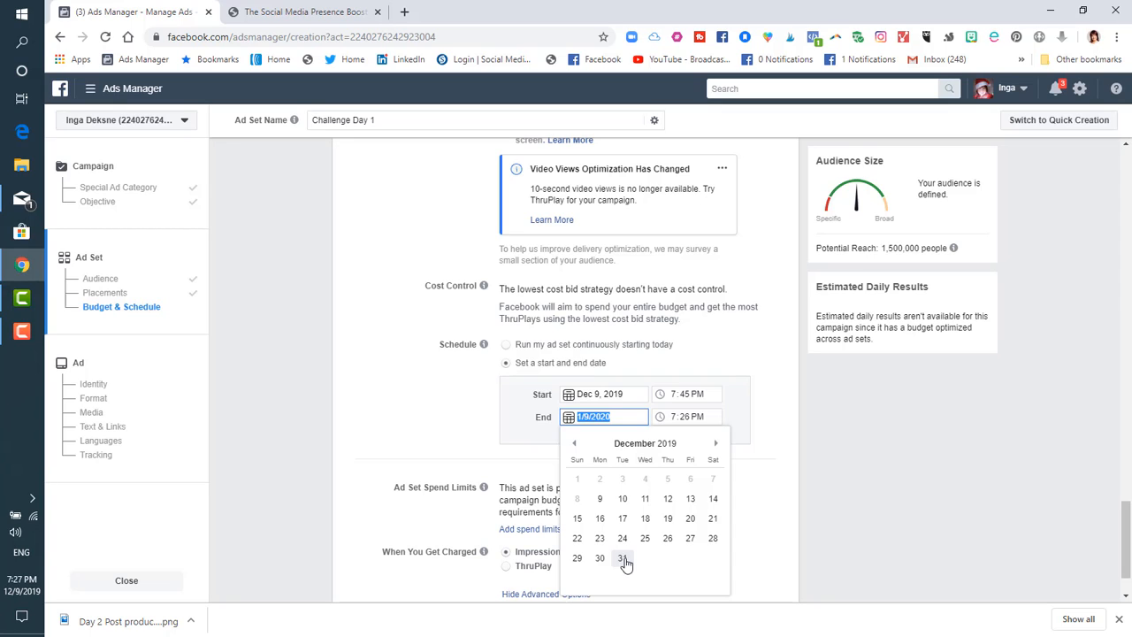
pyautogui.click(578, 519)
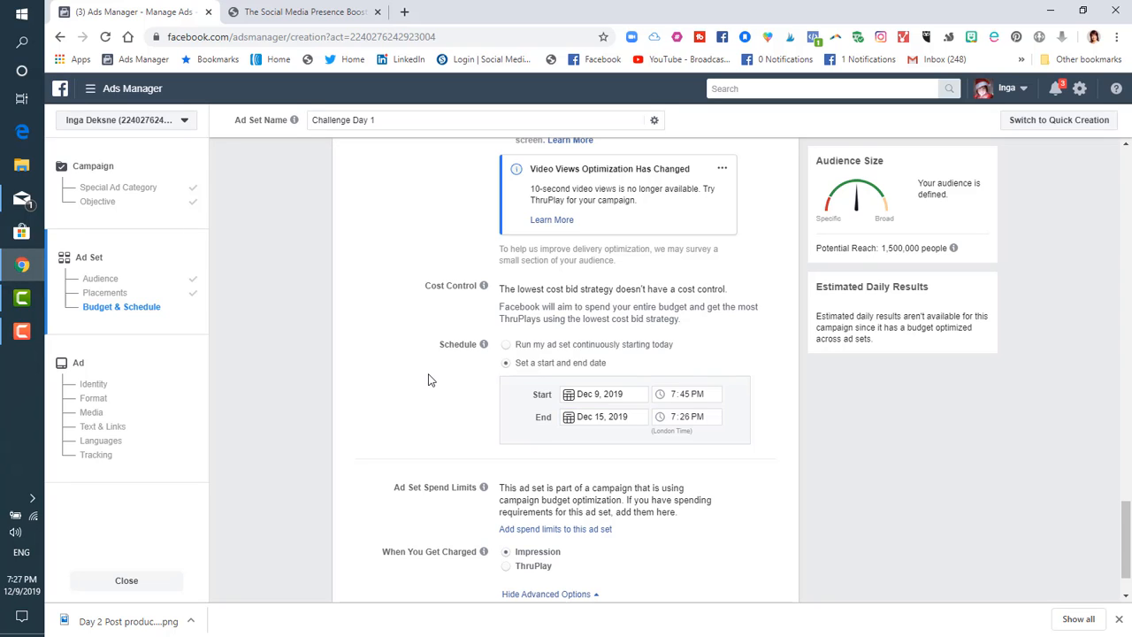
pyautogui.scroll(-1, 429, 379)
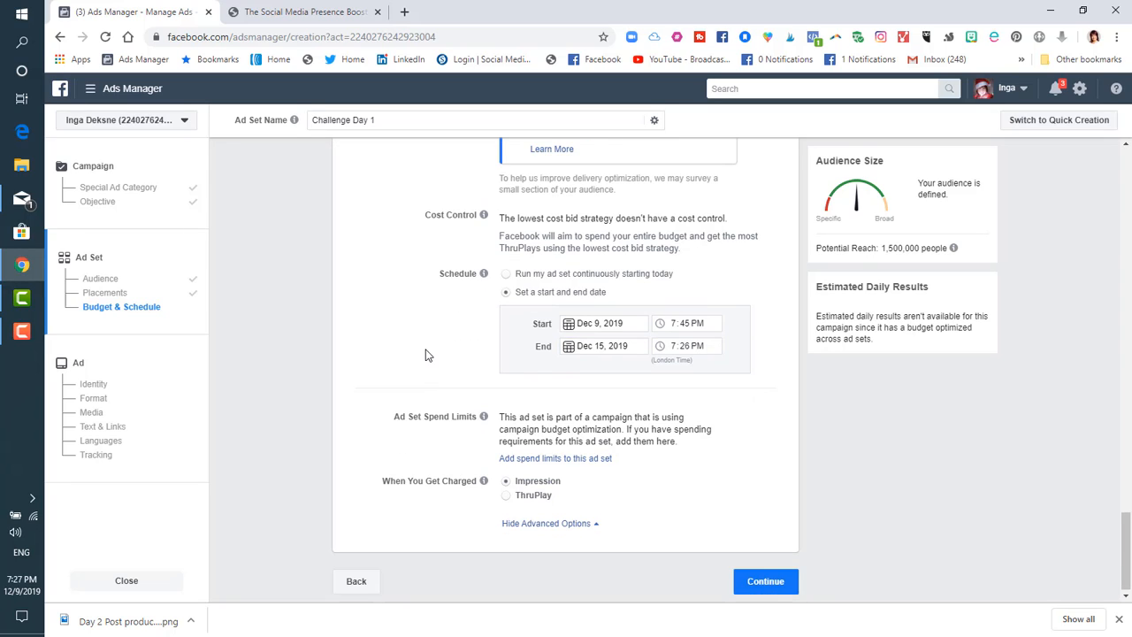
# Step: Use the existing Facebook Page post "Why going with the flow may keep you stuck?" as the ad's creative
pyautogui.click(88, 390)
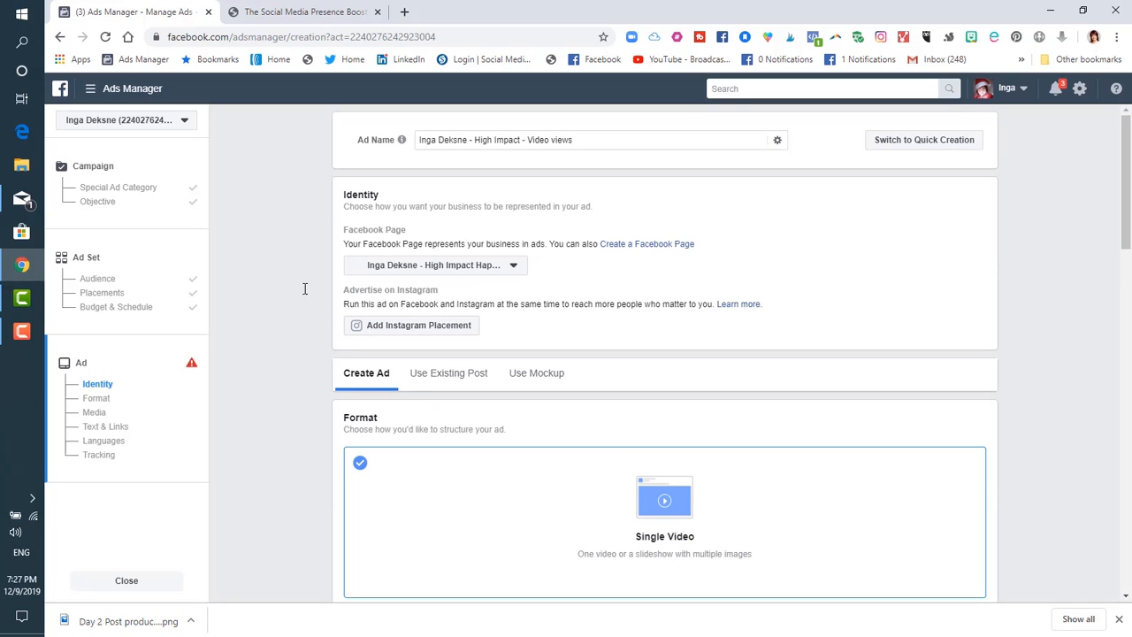
pyautogui.scroll(-1, 276, 294)
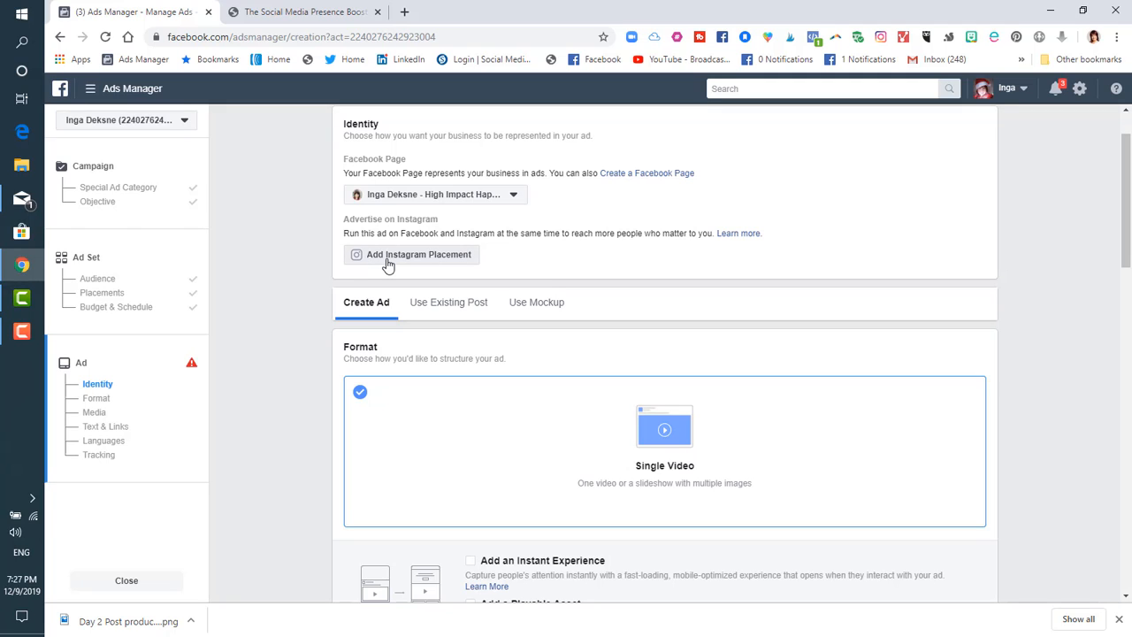
pyautogui.click(450, 302)
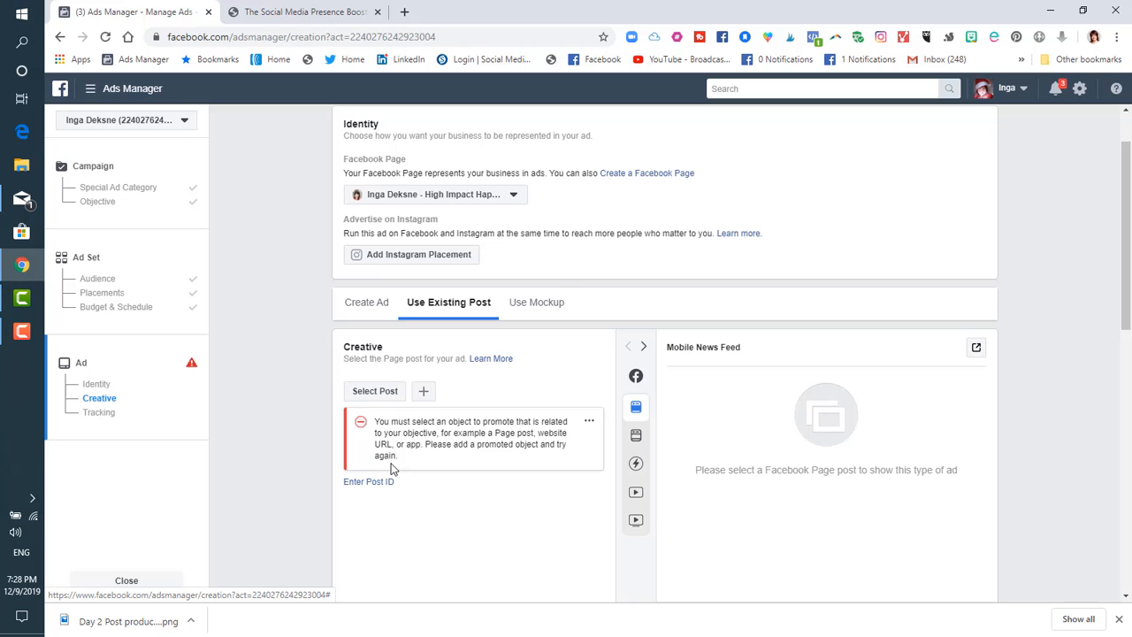
pyautogui.click(376, 396)
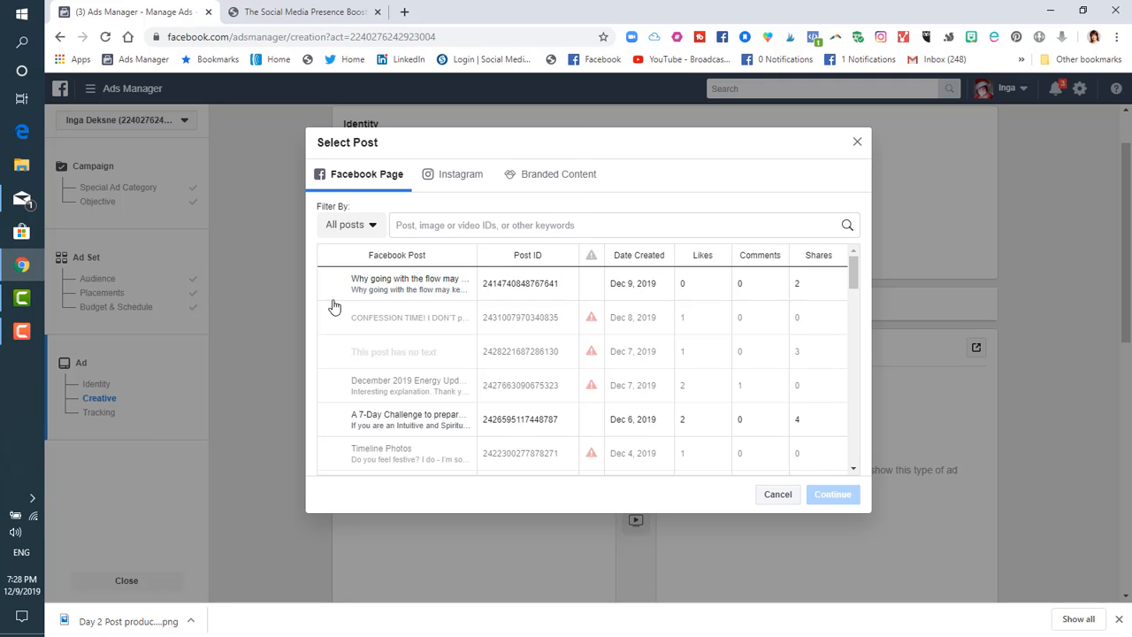
pyautogui.click(372, 296)
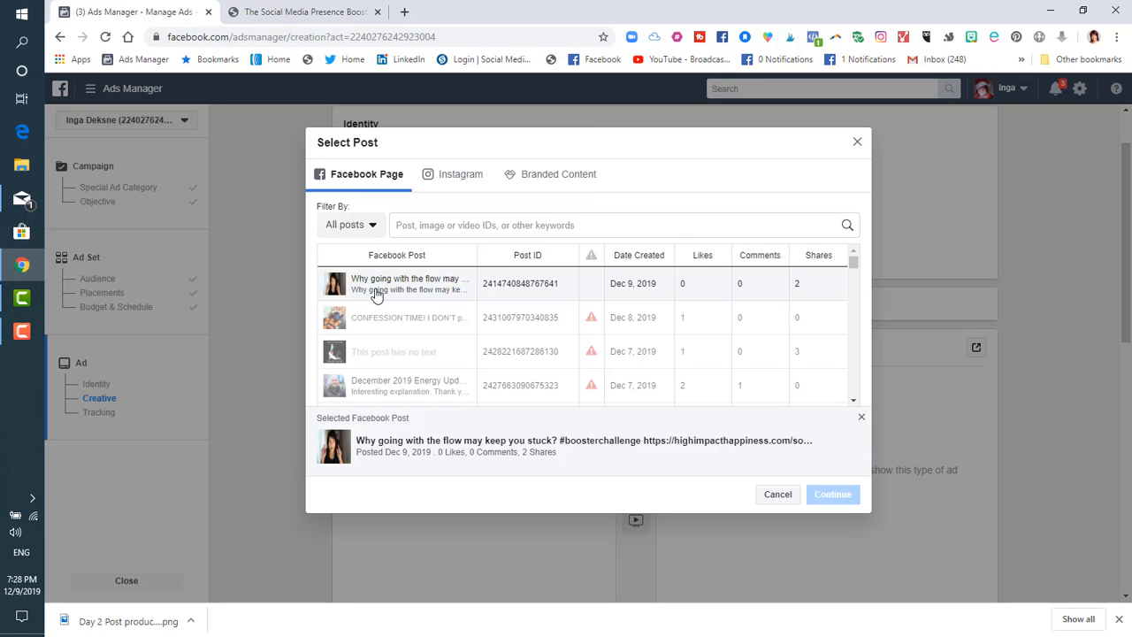
pyautogui.click(834, 497)
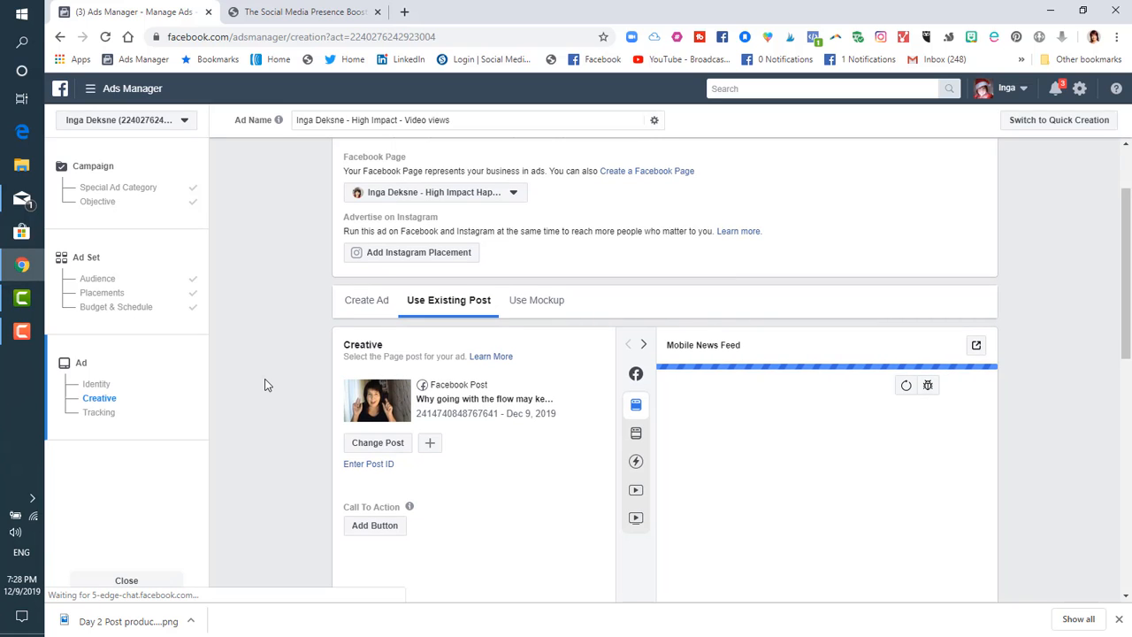
pyautogui.scroll(-1, 265, 385)
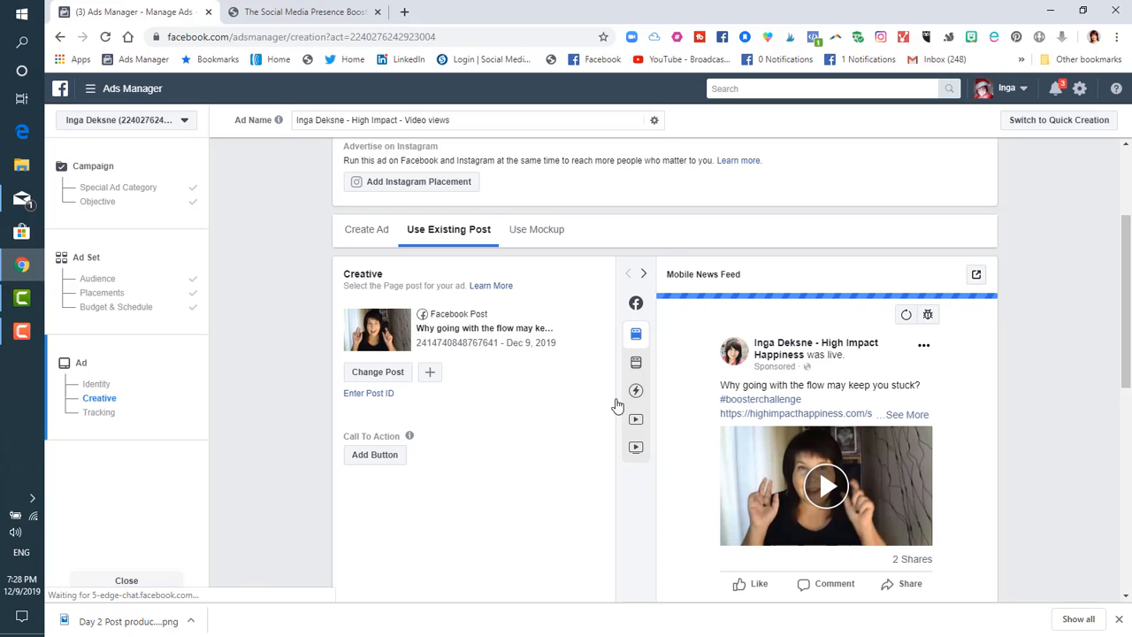
pyautogui.click(382, 458)
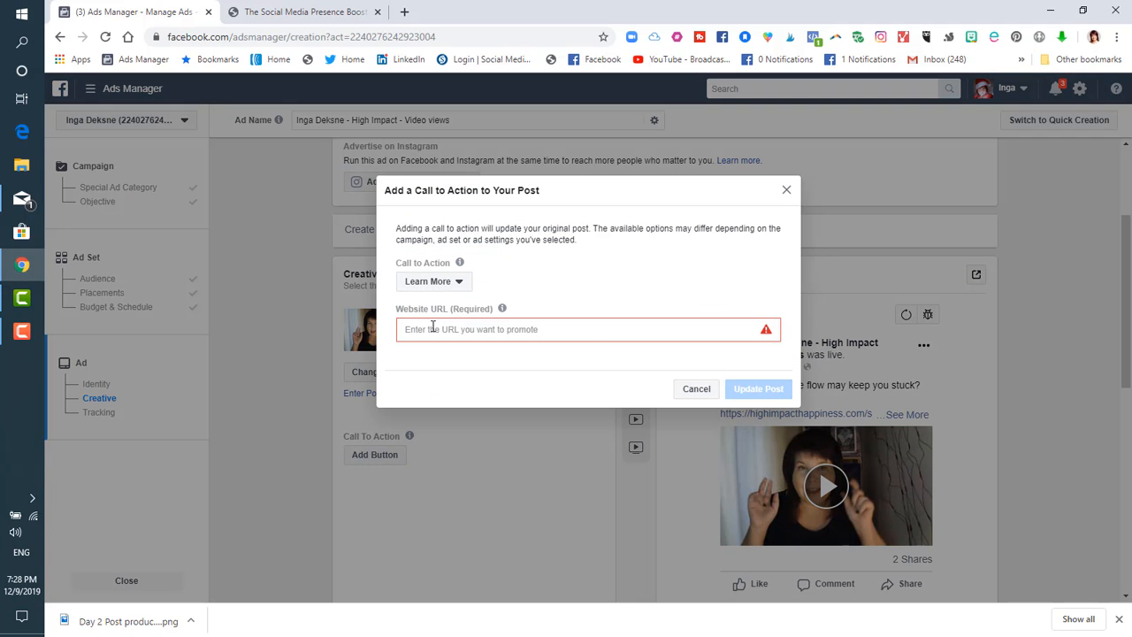
pyautogui.click(434, 329)
pyautogui.rightClick(434, 329)
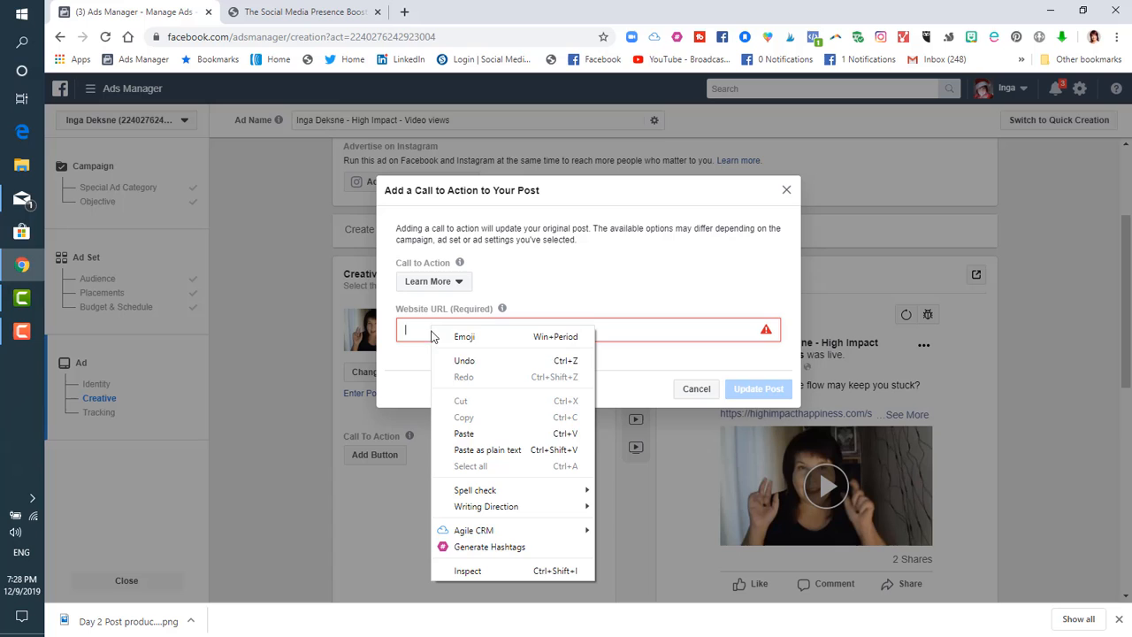
pyautogui.click(471, 433)
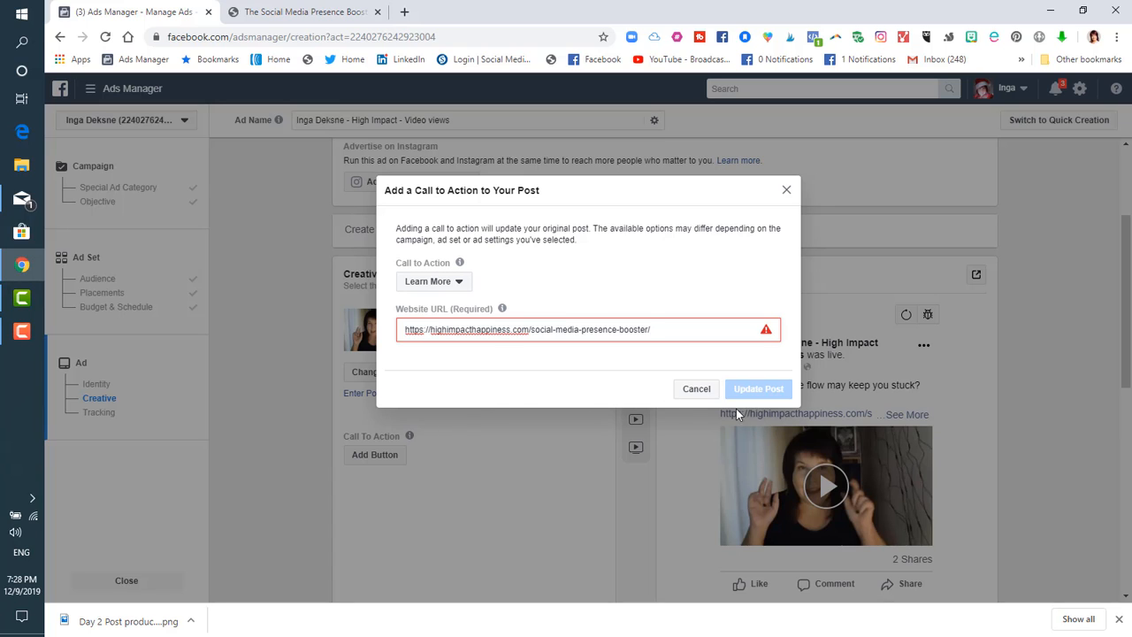
pyautogui.click(753, 392)
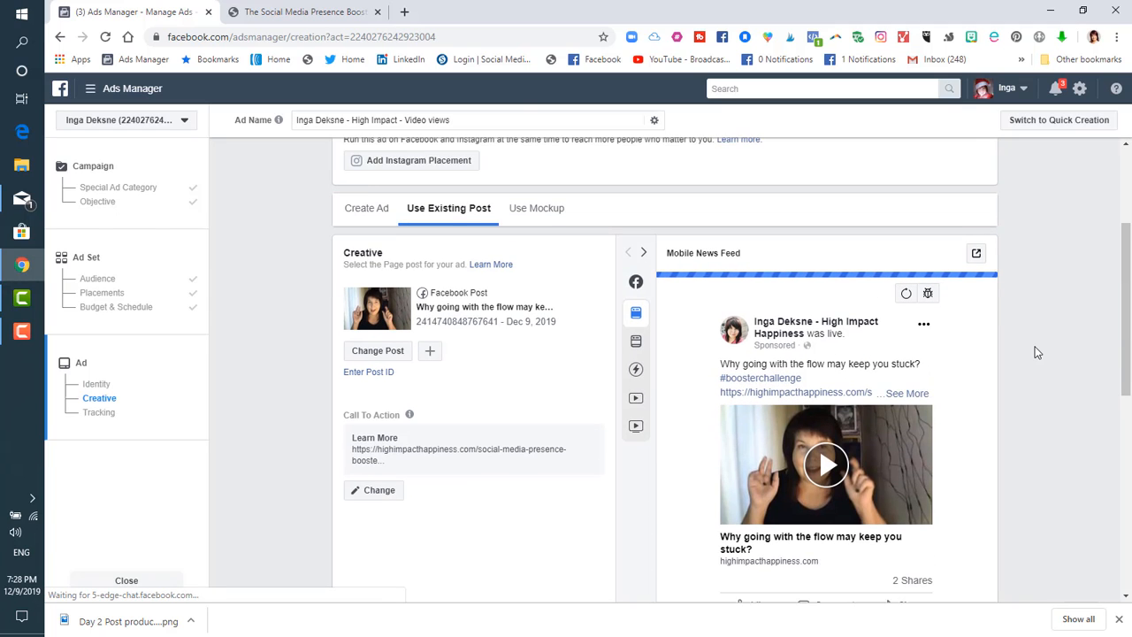
# Step: Check the ad's preview and tracking settings, and confirm the campaign for submission
pyautogui.scroll(-2, 1028, 342)
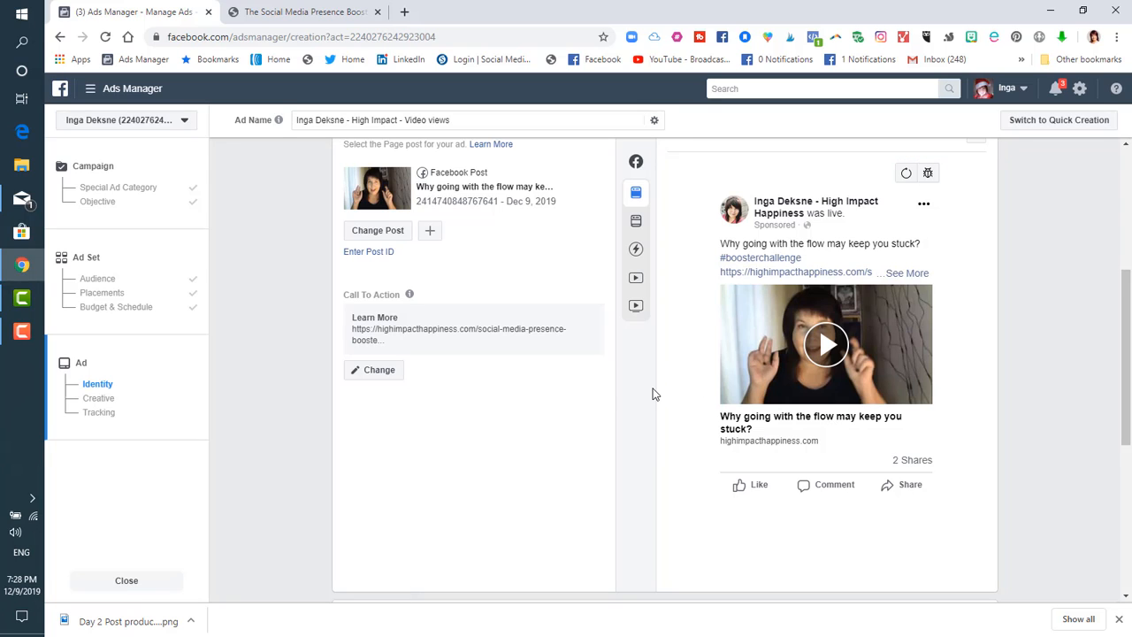
pyautogui.scroll(-2, 653, 394)
pyautogui.scroll(-3, 655, 394)
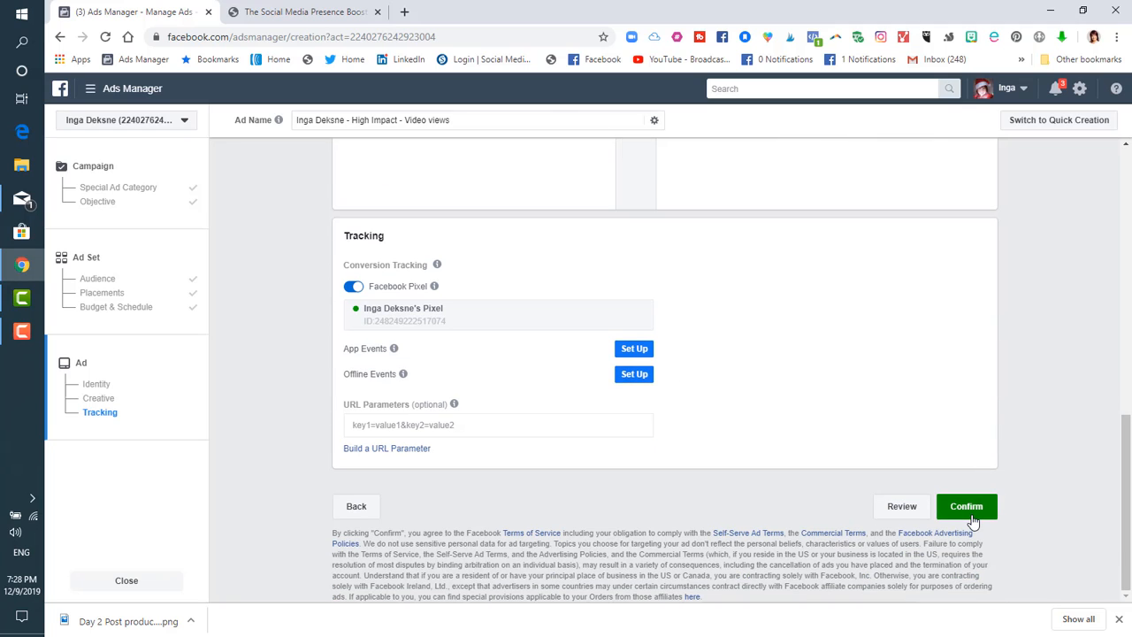
pyautogui.click(972, 512)
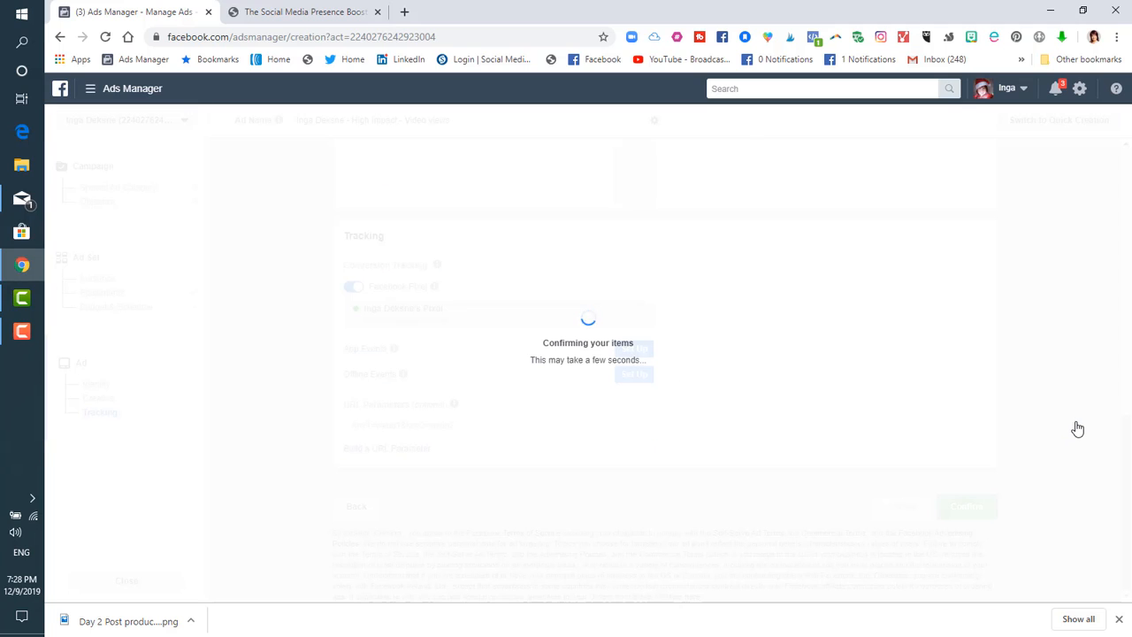